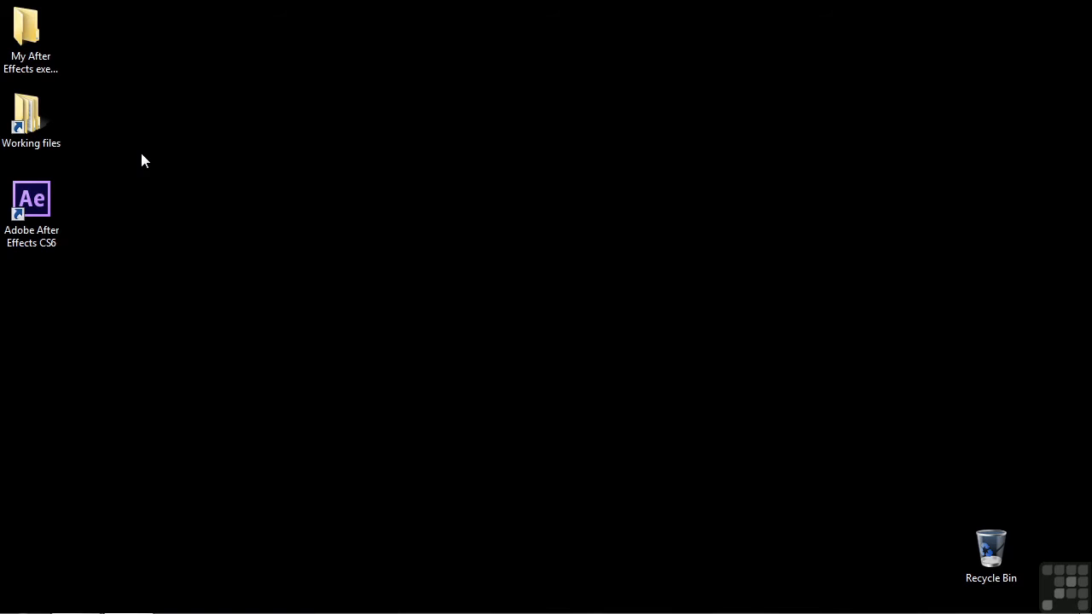
Step: Open the project 0904-roto-brush.aep from the After Effects projects folder in Working files
double_click(42, 128)
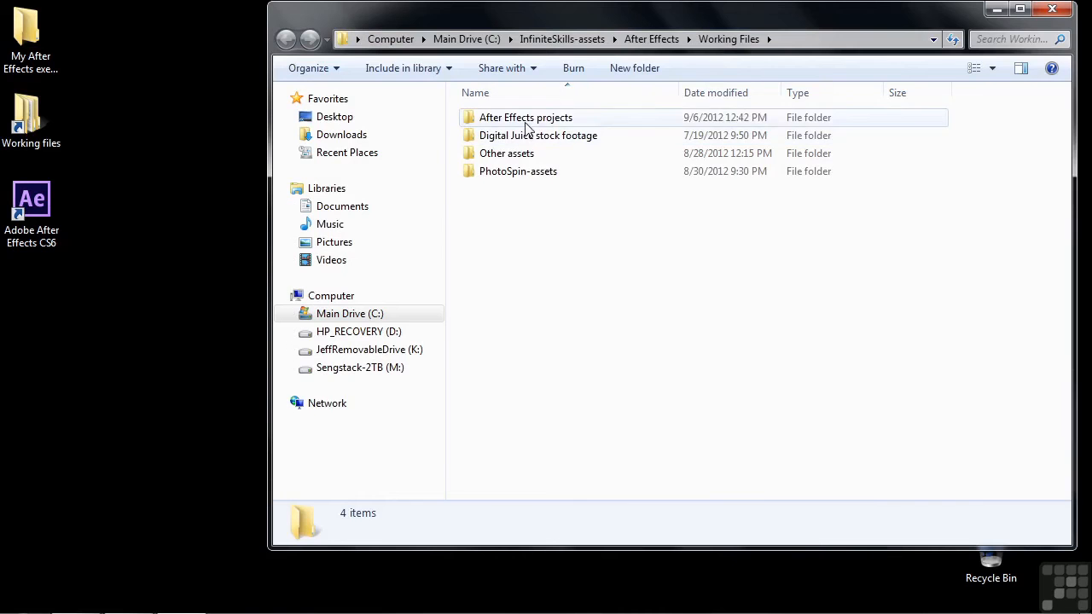
double_click(528, 118)
scroll(531, 127, down, 1)
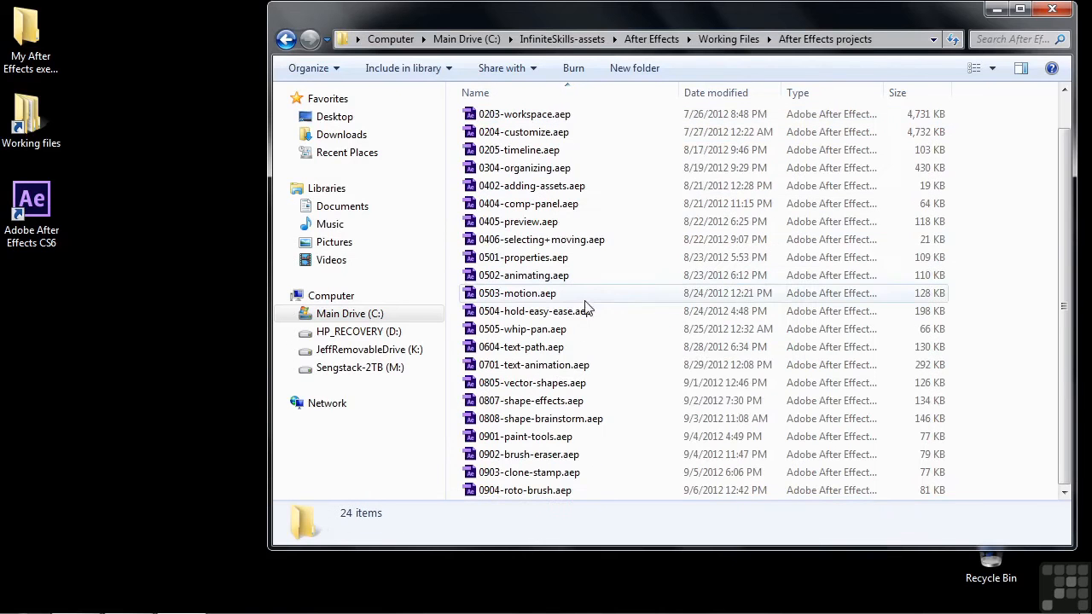
double_click(512, 491)
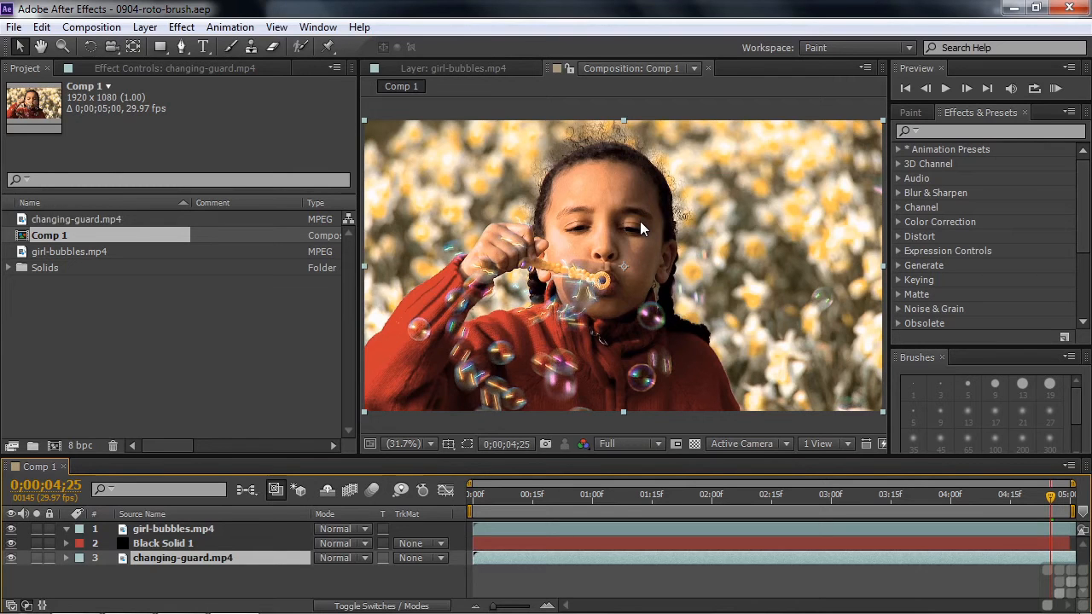
Step: Activate the Roto Brush, bring up the Paint settings and open the girl-bubbles.mp4 layer in its own Layer view
click(301, 45)
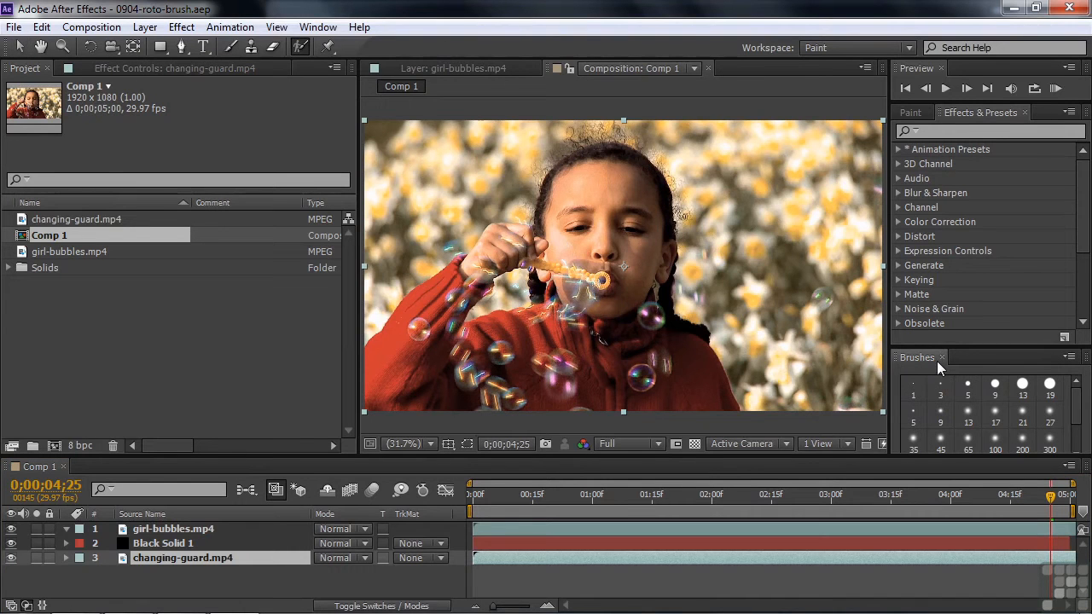
click(911, 114)
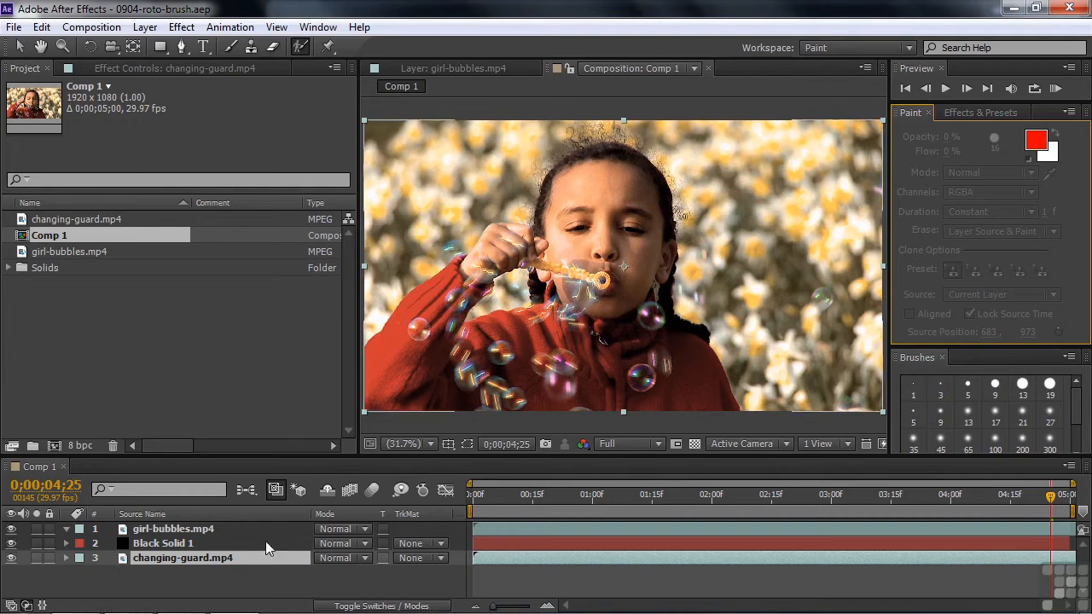
double_click(167, 530)
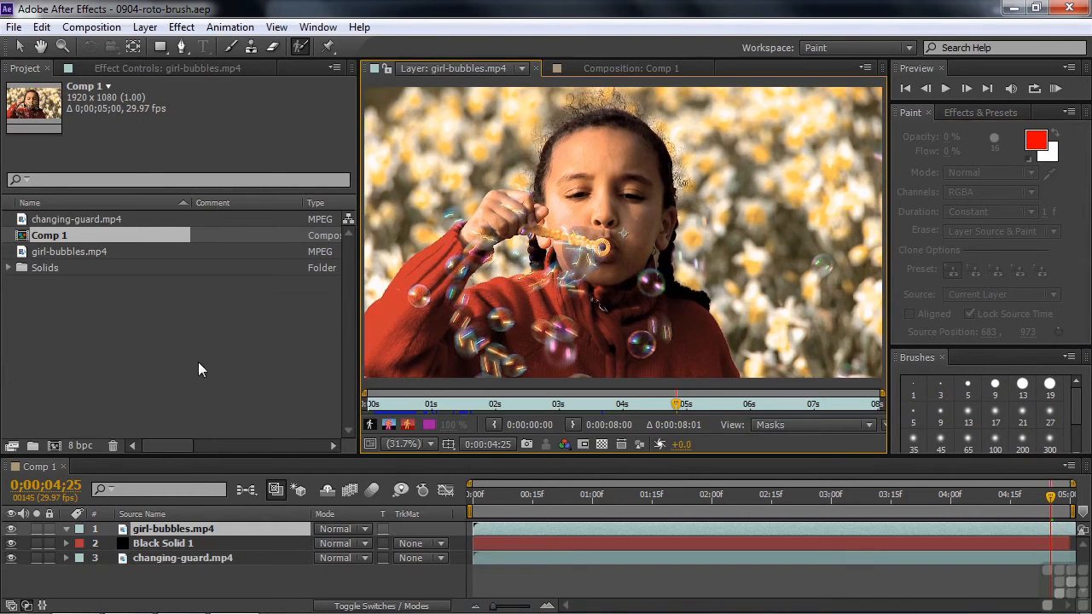
Step: Resize the Roto Brush and paint a foreground stroke over the girl to create the initial selection
click(299, 51)
ctrl+drag(599, 212, 636, 212)
ctrl+drag(601, 188, 618, 186)
mouse_move(598, 166)
mouse_down()
mouse_move(625, 330)
mouse_move(397, 337)
mouse_move(483, 224)
mouse_move(597, 164)
mouse_up()
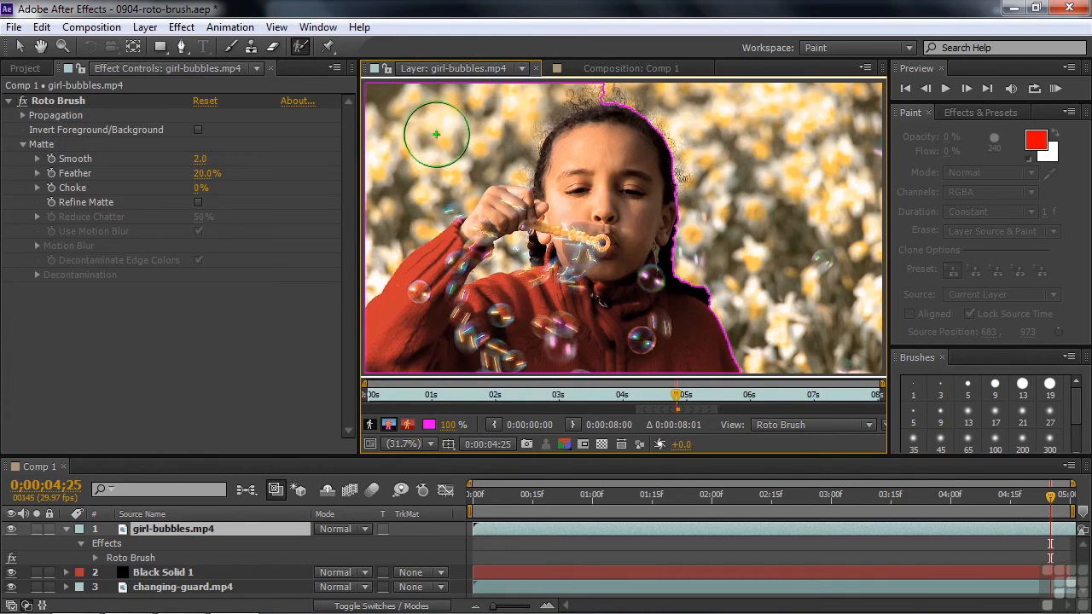
Step: Shrink the brush to 124 and paint background strokes to exclude the flowers beside the girl's head and raised arm
ctrl+drag(469, 132, 446, 142)
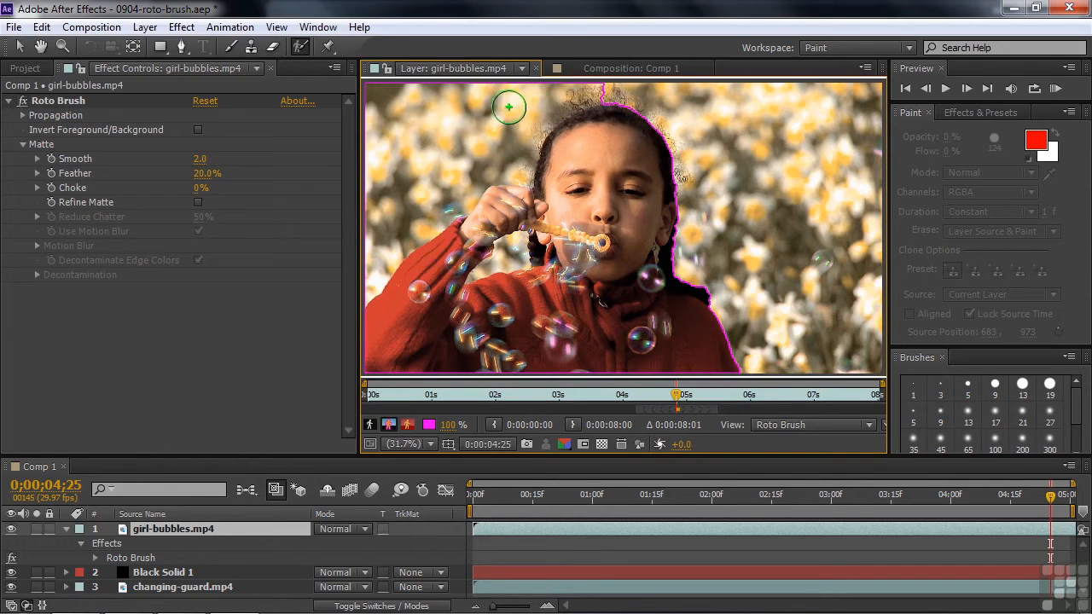
mouse_move(538, 89)
mouse_down()
mouse_move(467, 141)
mouse_move(348, 263)
mouse_up()
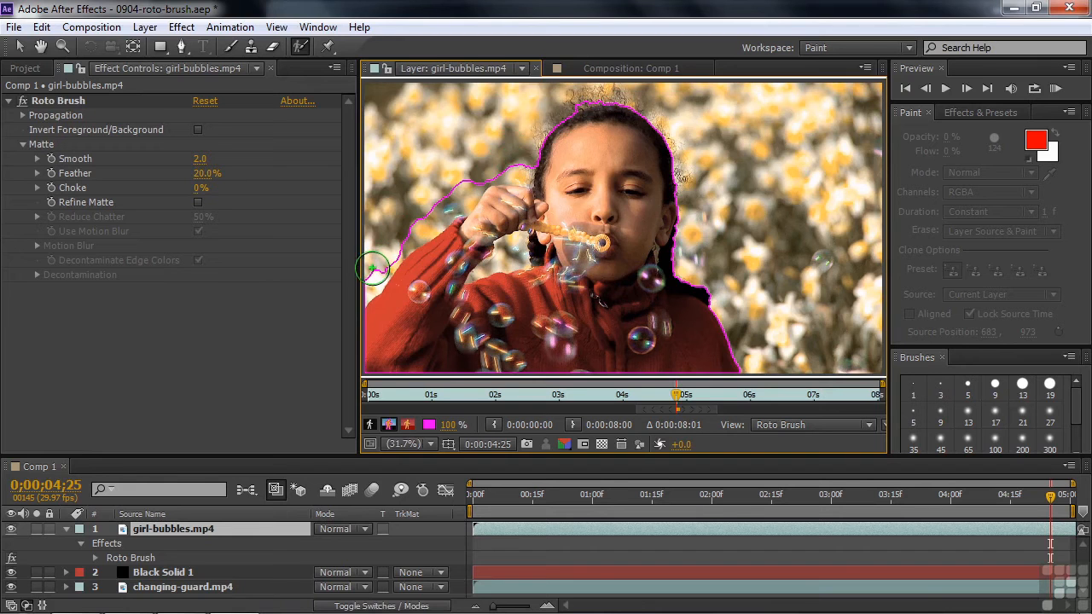
mouse_move(368, 292)
mouse_down()
mouse_move(389, 235)
mouse_move(467, 174)
mouse_move(517, 157)
mouse_up()
drag(461, 187, 397, 242)
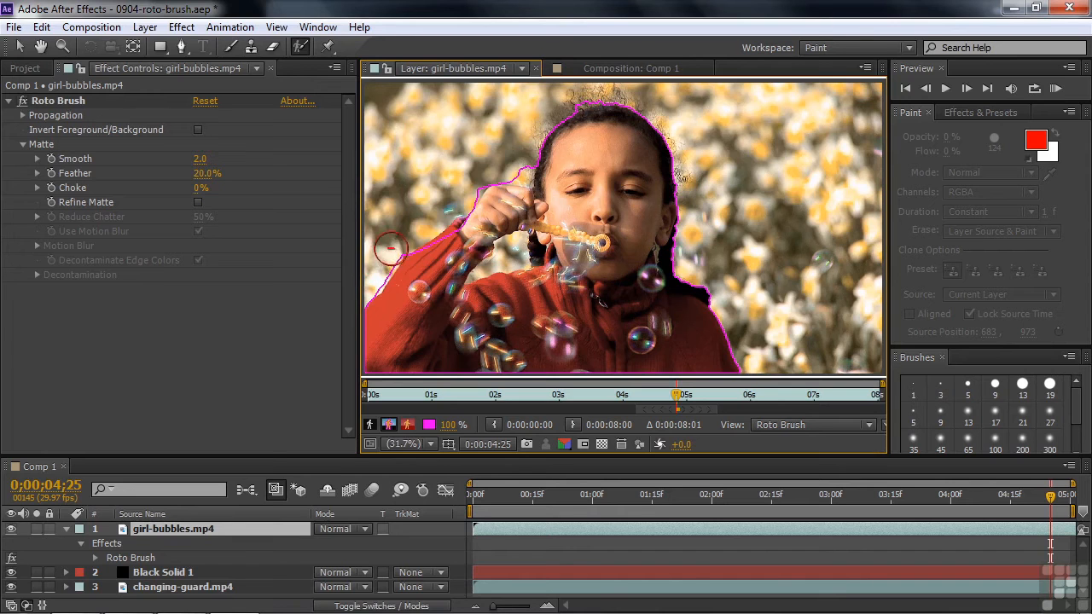
drag(390, 249, 358, 292)
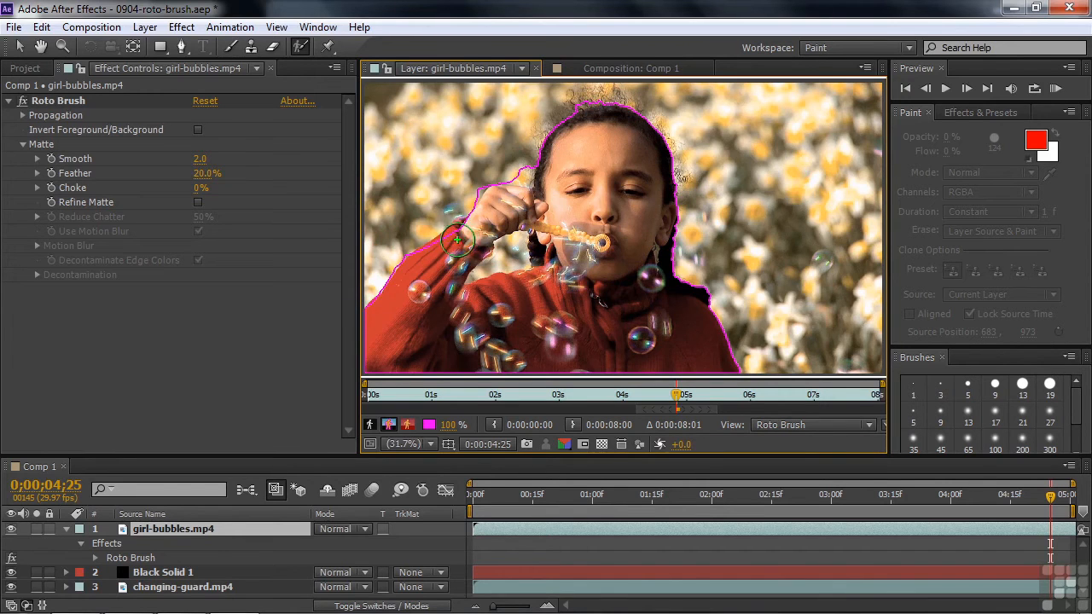
Step: Refine the selection edge with corrective strokes along the girl's sleeve, raised hand and the top of her hair
mouse_move(440, 246)
mouse_down()
mouse_move(471, 231)
mouse_move(457, 260)
mouse_up()
drag(476, 182, 466, 200)
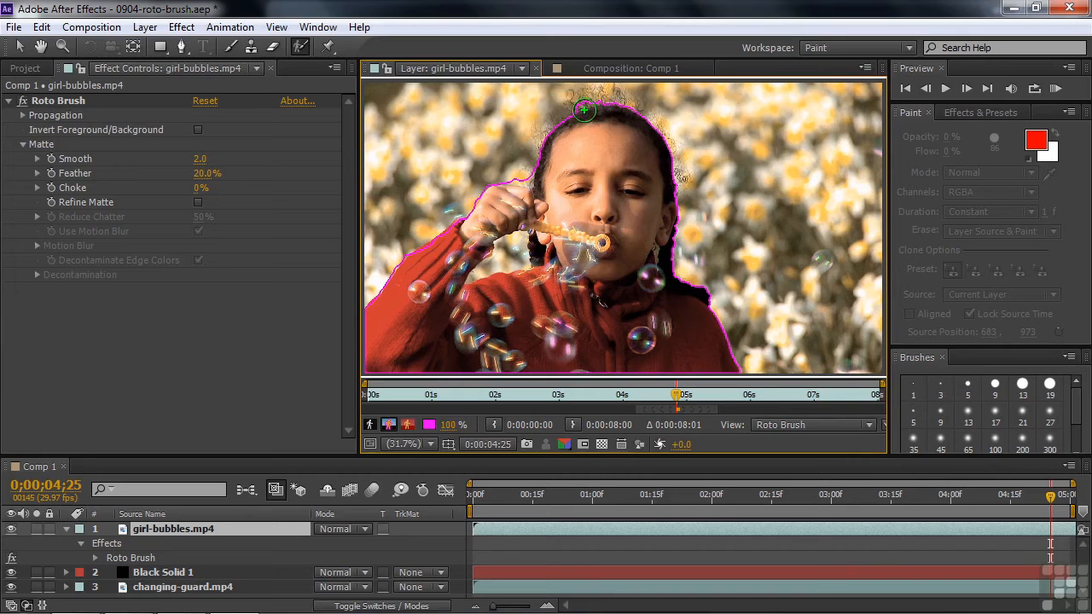
drag(568, 104, 604, 92)
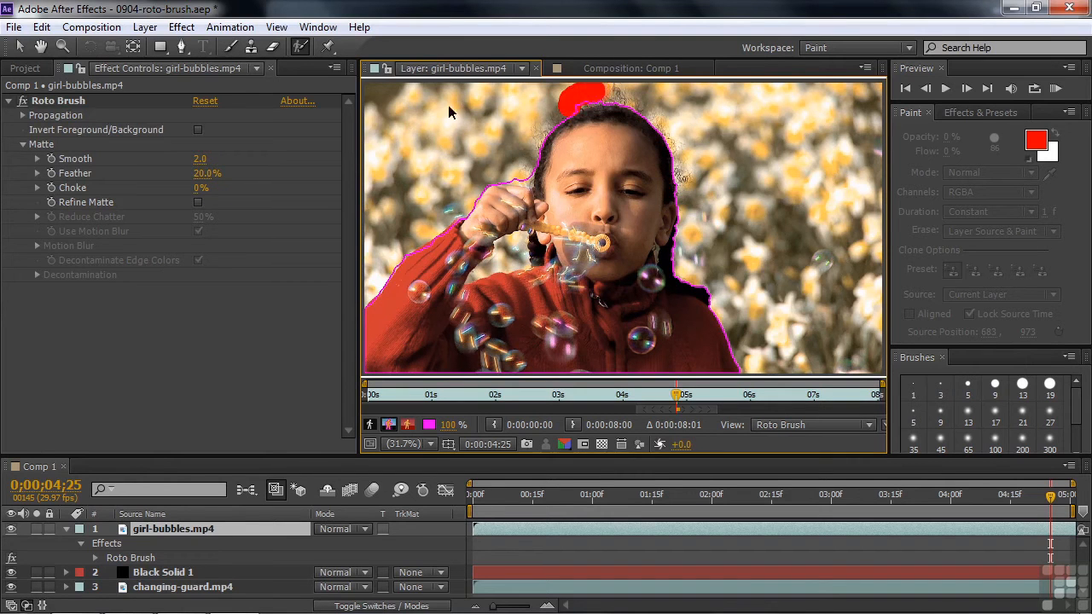
click(580, 127)
drag(580, 127, 552, 148)
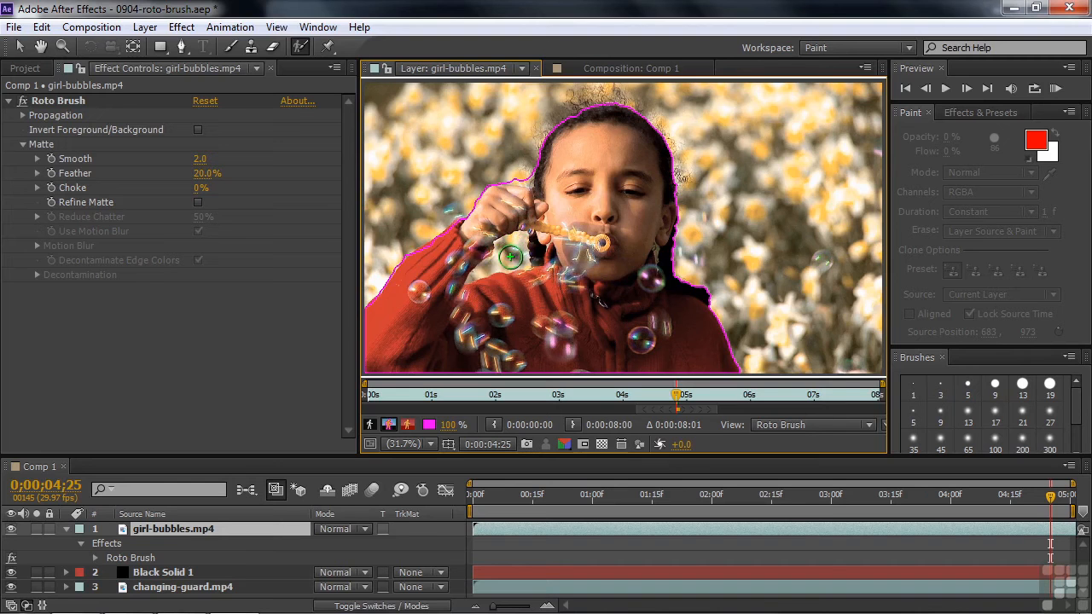
Step: Exclude the background gap between the girl's raised arm and neck, reducing the brush to 60 for the finer strokes
drag(522, 240, 495, 283)
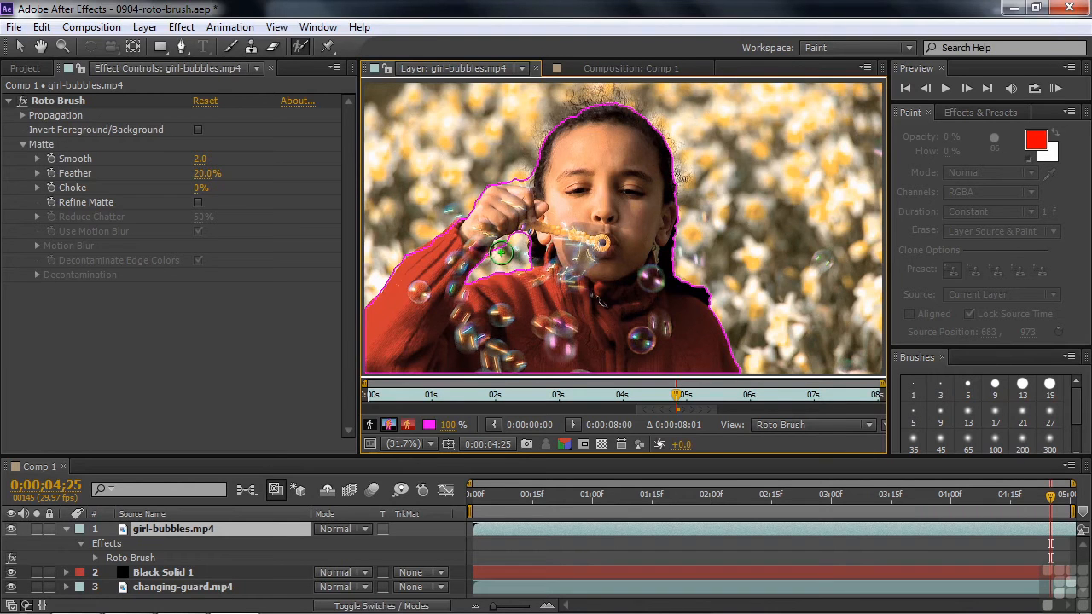
scroll(501, 252, up, 4)
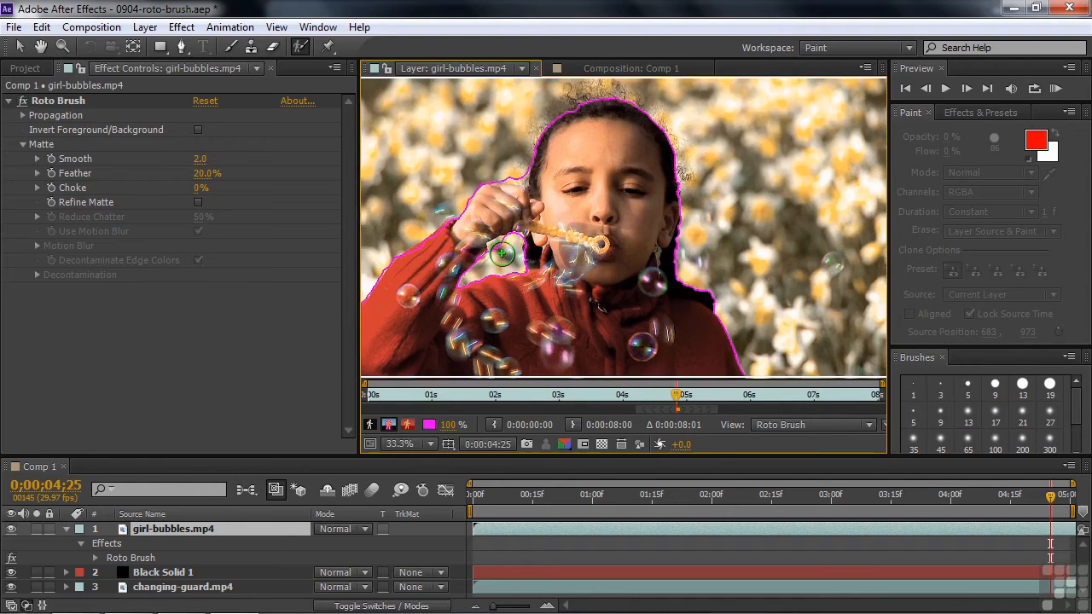
key(space)
mouse_move(452, 254)
mouse_down()
mouse_move(735, 220)
mouse_move(788, 199)
mouse_up()
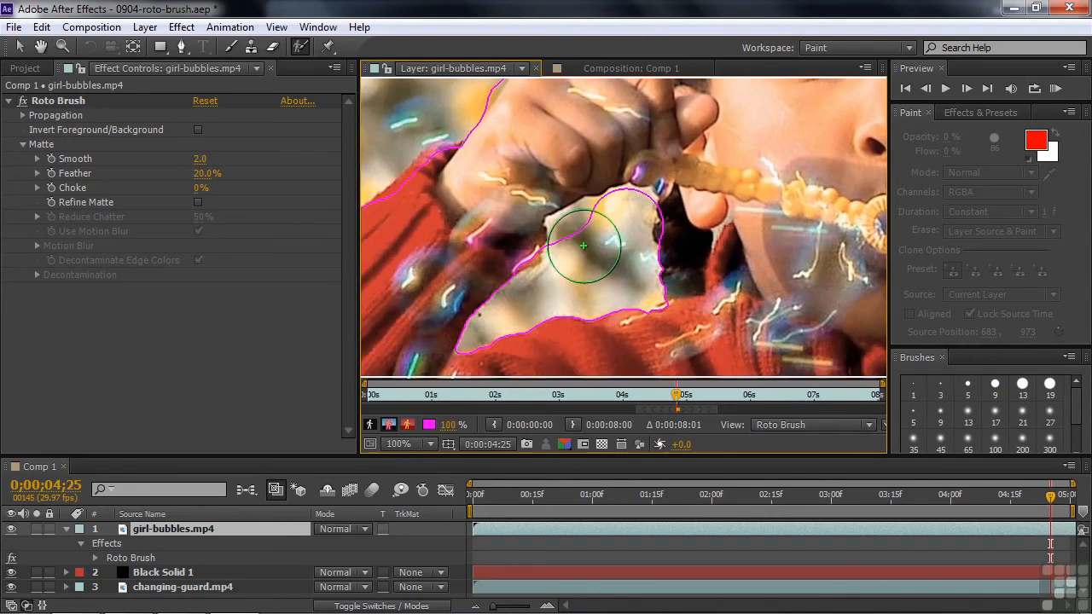
drag(585, 242, 573, 241)
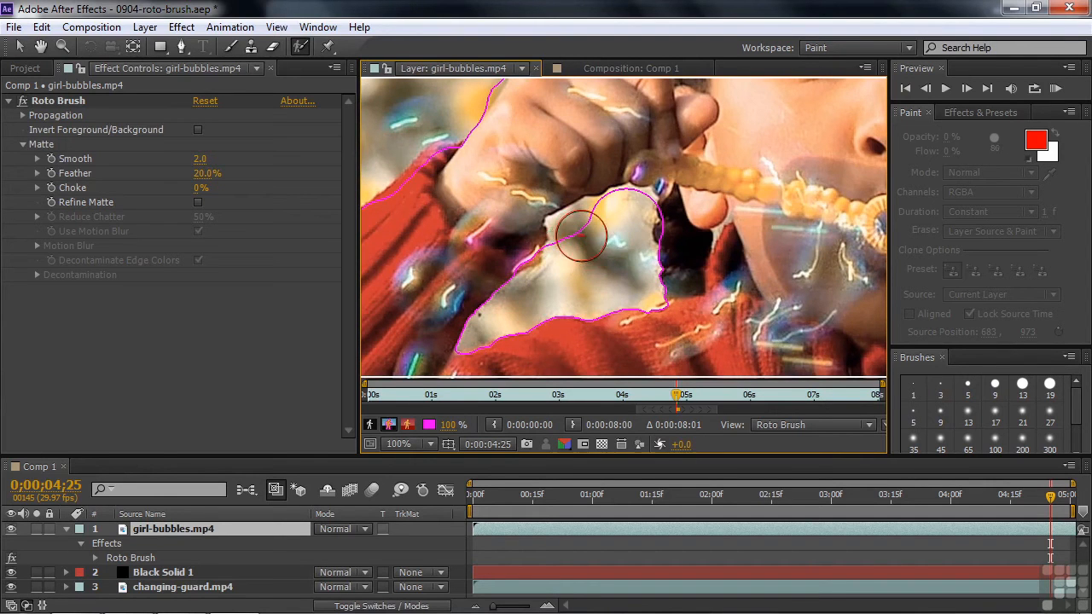
alt+click(578, 236)
alt+click(592, 226)
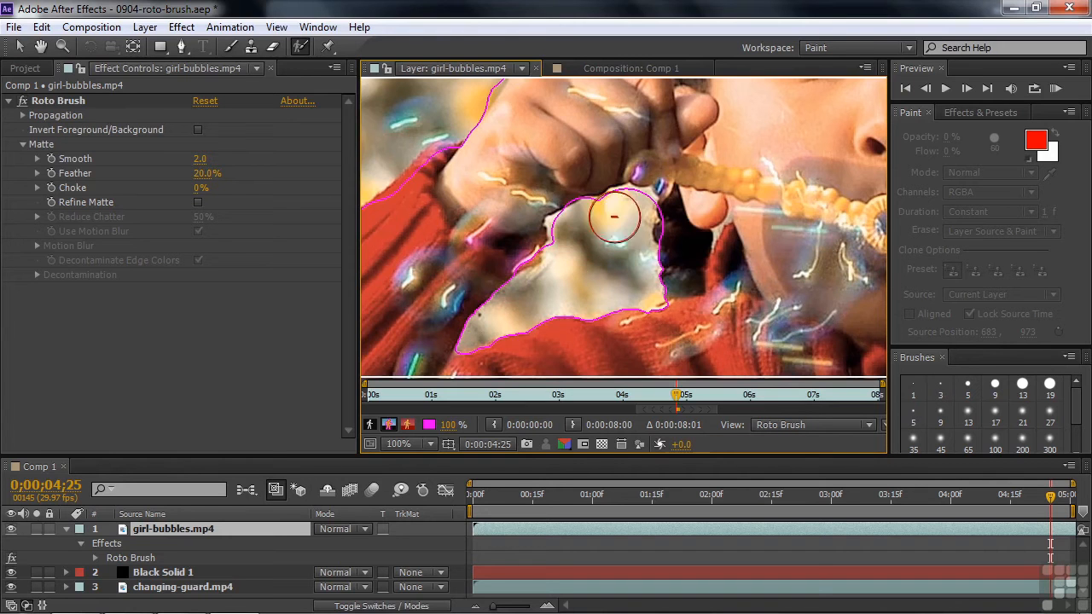
alt+click(621, 209)
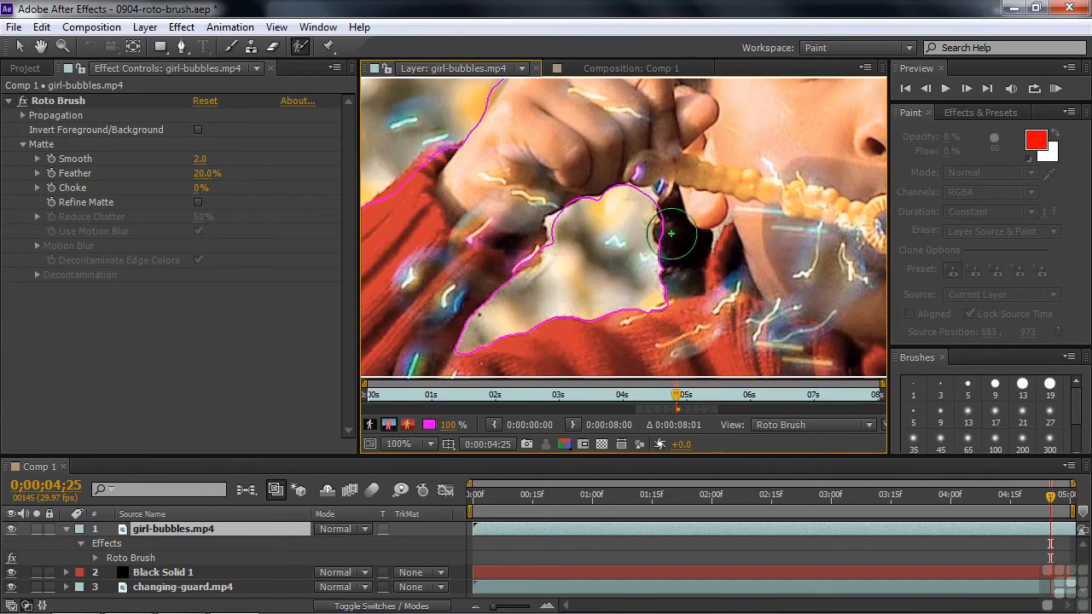
Step: Add foreground strokes on the dark hair beside the gap, the cuff and the sleeve edge
click(685, 238)
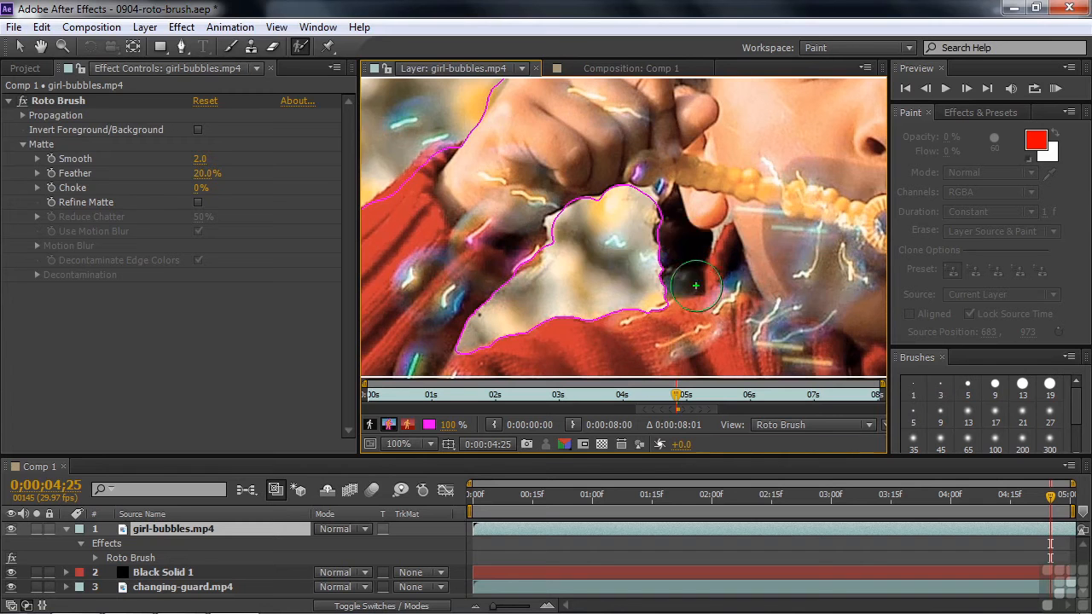
click(682, 232)
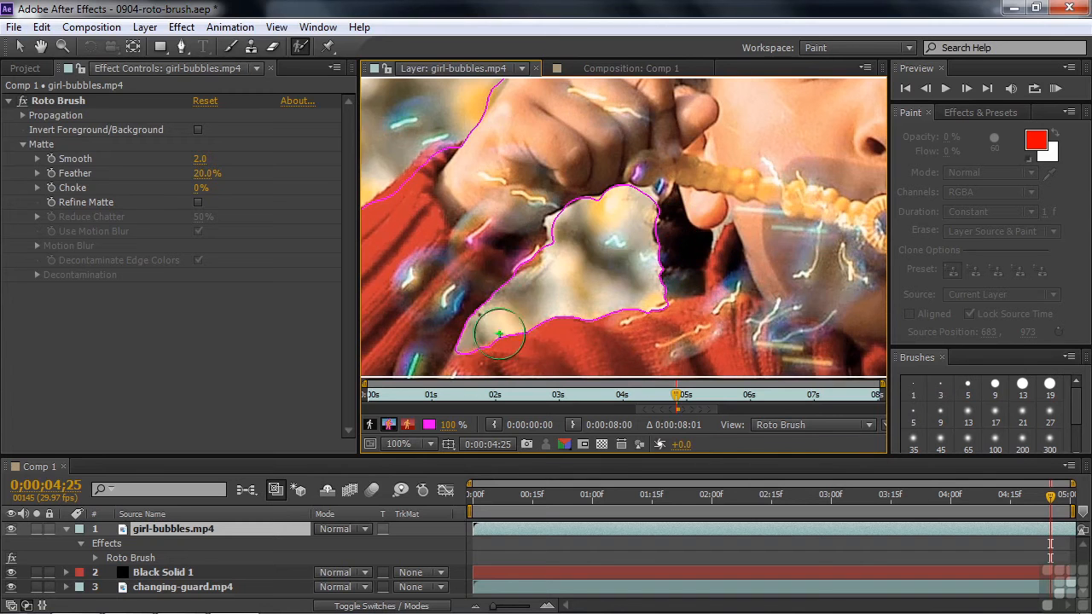
click(519, 240)
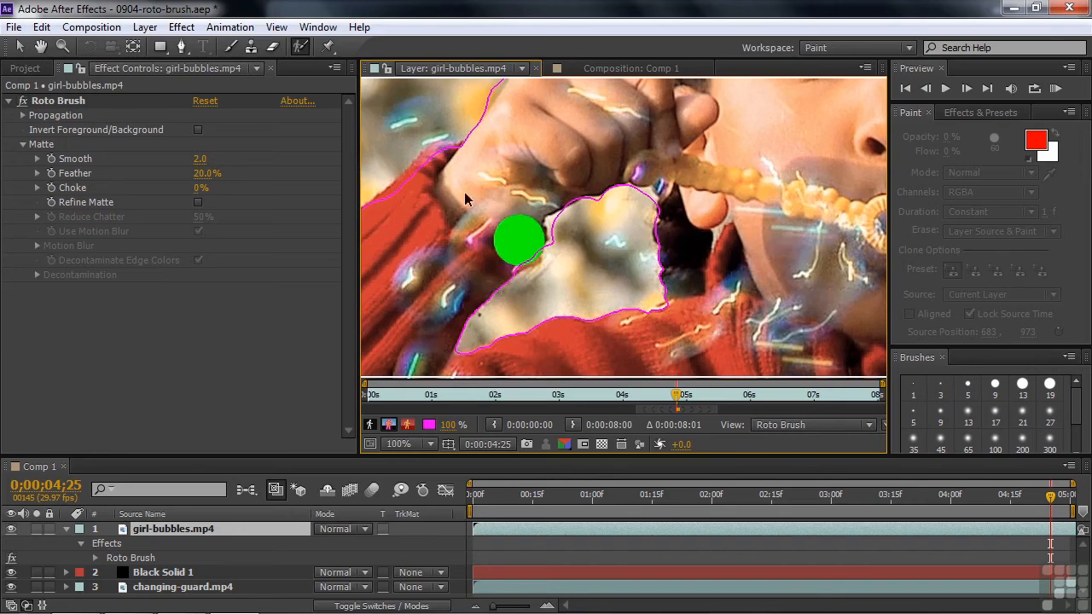
drag(438, 171, 401, 203)
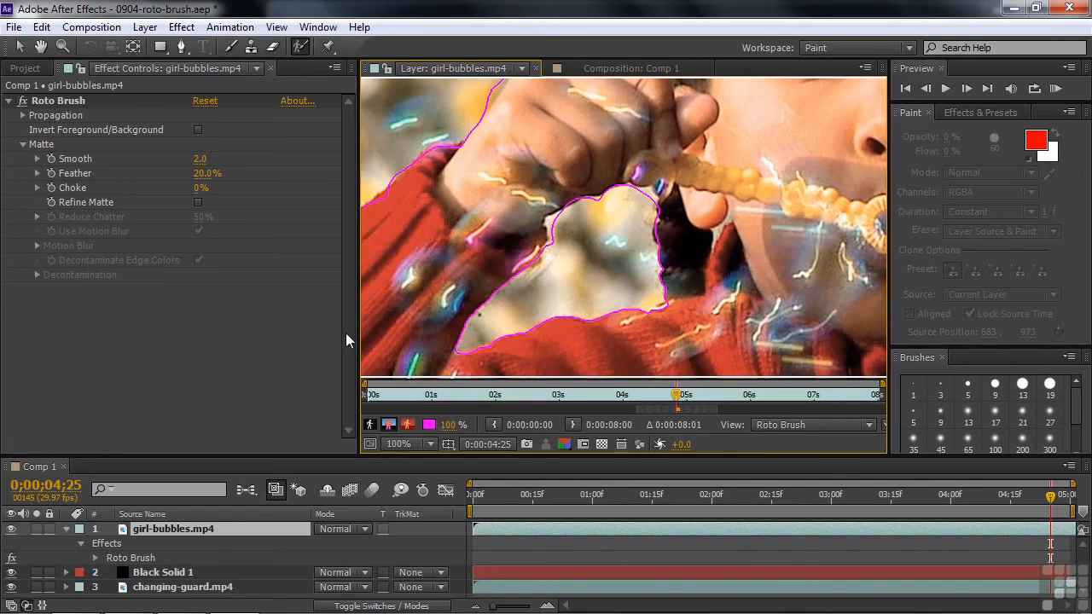
Step: Inspect the selection outline up close around the girl's sleeve, shoulders, hair and face
key(h)
drag(707, 293, 852, 100)
drag(487, 220, 640, 290)
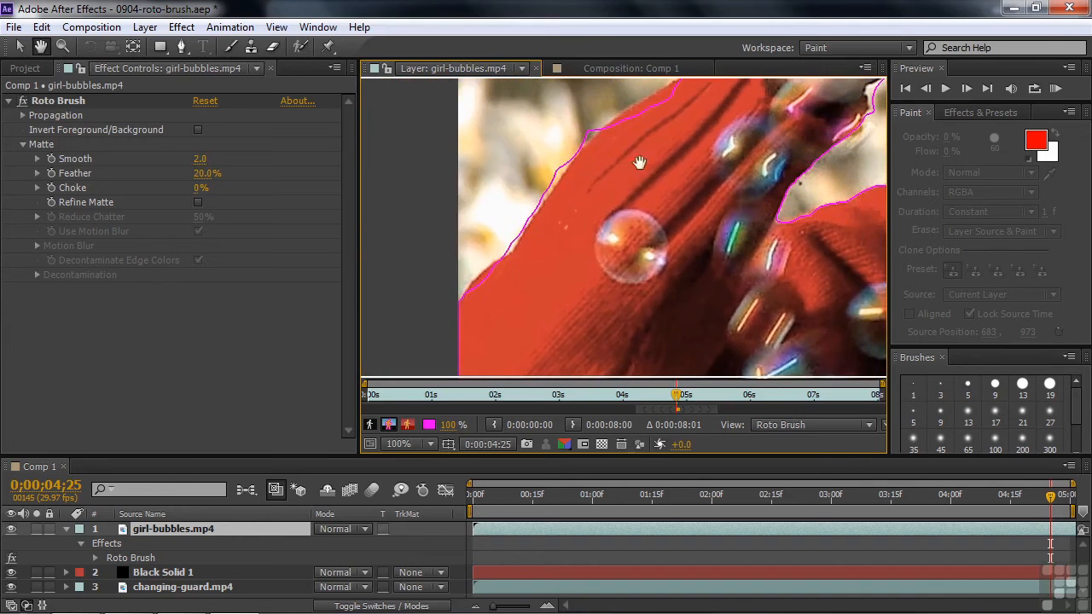
key(space)
mouse_move(687, 143)
mouse_down()
mouse_move(630, 214)
mouse_move(588, 233)
mouse_up()
drag(597, 196, 510, 251)
drag(622, 175, 557, 232)
key(space)
drag(783, 349, 474, 318)
drag(772, 282, 524, 259)
drag(681, 266, 551, 190)
drag(670, 286, 566, 241)
drag(600, 284, 633, 339)
drag(550, 136, 628, 336)
drag(605, 182, 657, 334)
drag(636, 269, 720, 193)
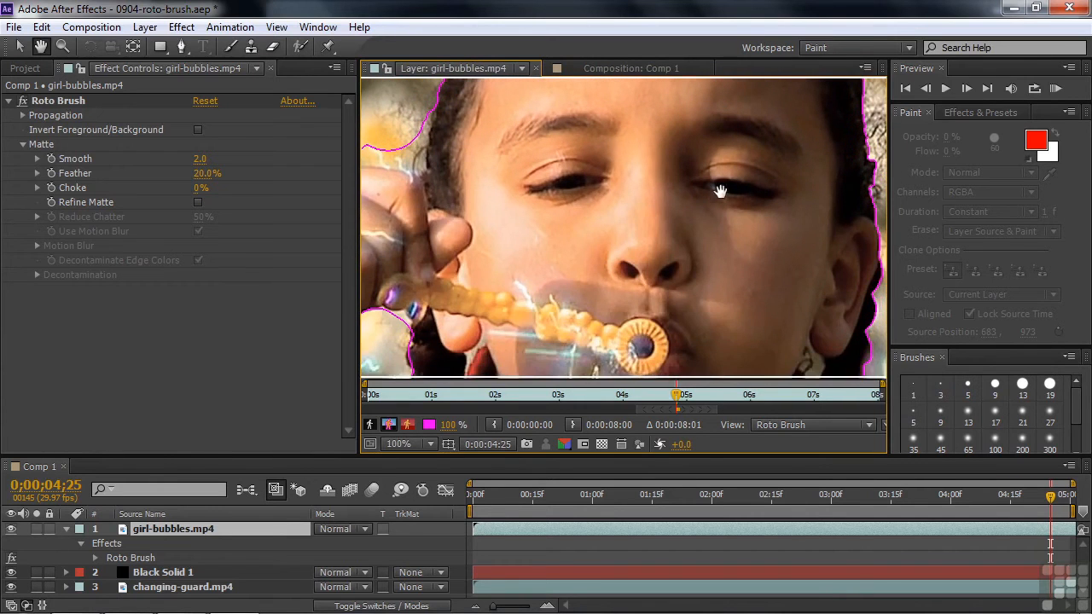
Step: Return to the Roto Brush with the whole frame in view and propagate the selection frame by frame to 0;00;04;29
key(alt+w)
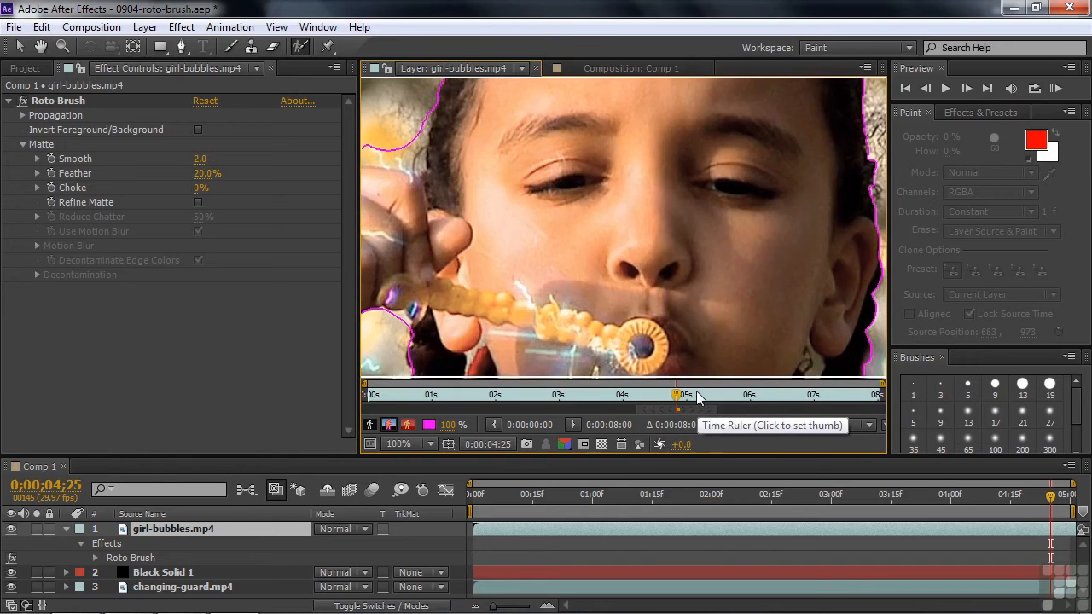
key(shift+slash)
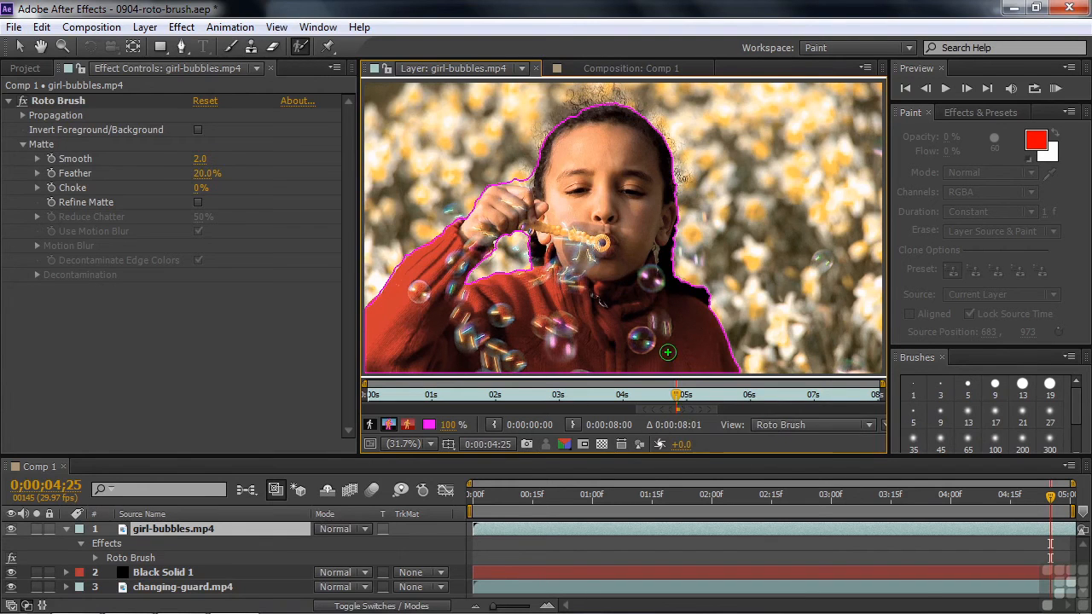
key(Page_Down)
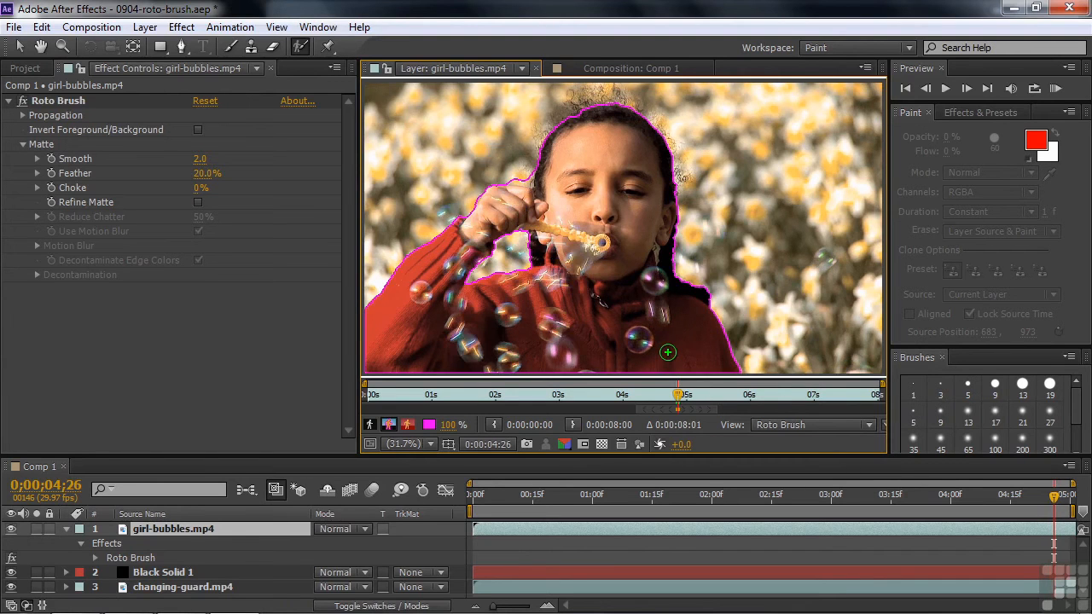
key(Page_Down)
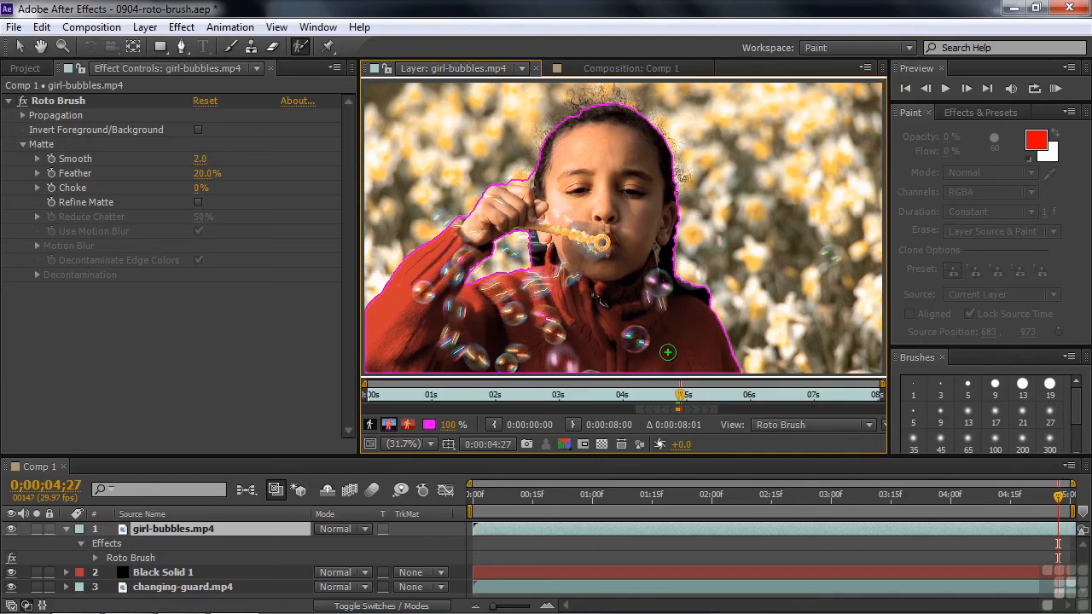
key(Page_Down)
key(Page_Down)
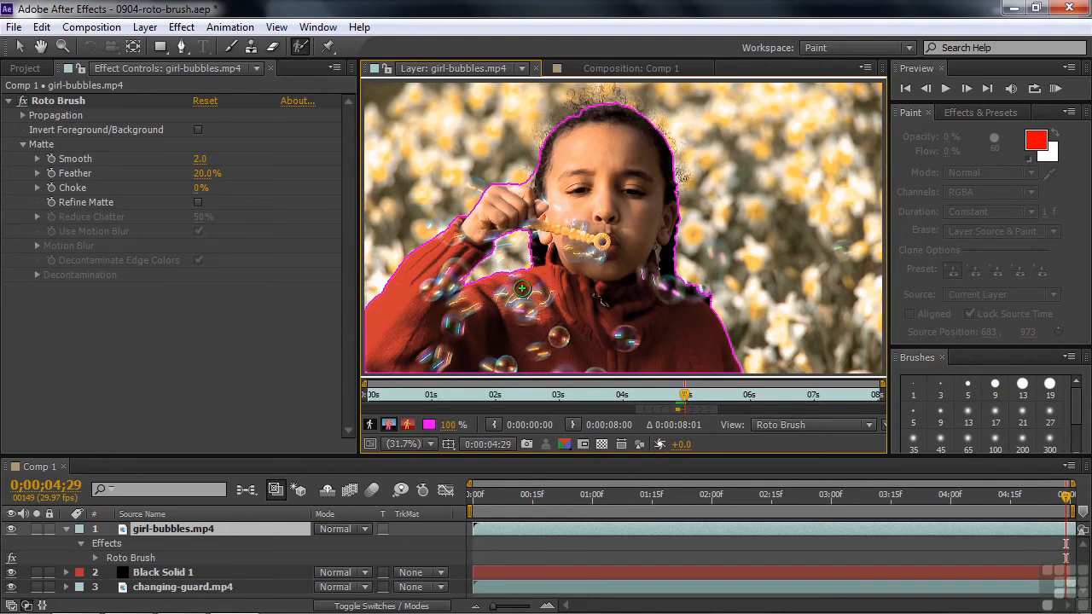
Step: Compare the propagated outline around the arm gap up close on frames 0;00;04;28 and 0;00;04;29
key(Page_Up)
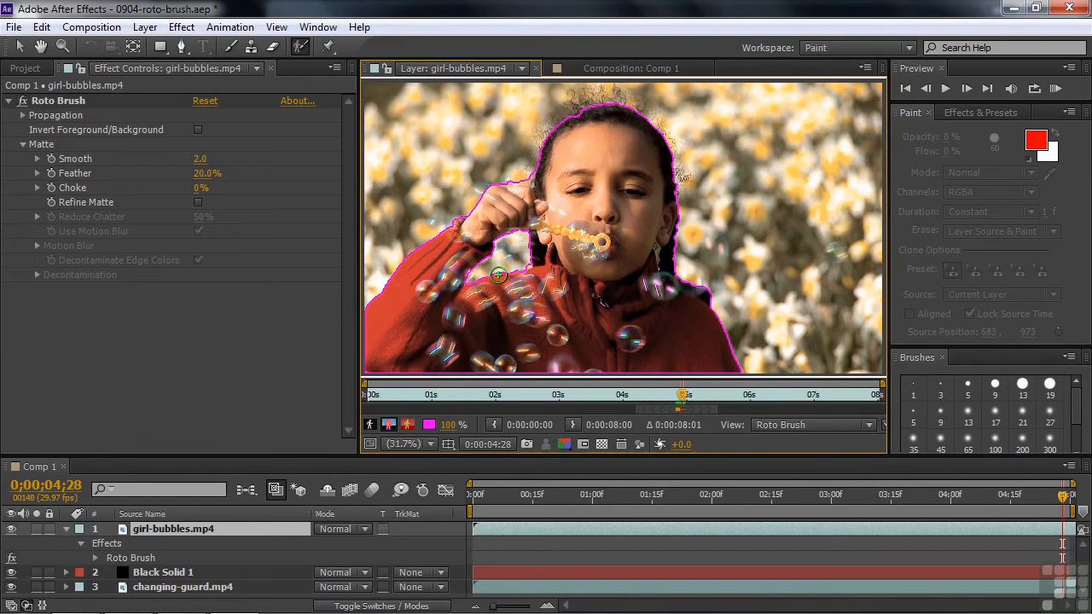
scroll(498, 274, up, 3)
key(space)
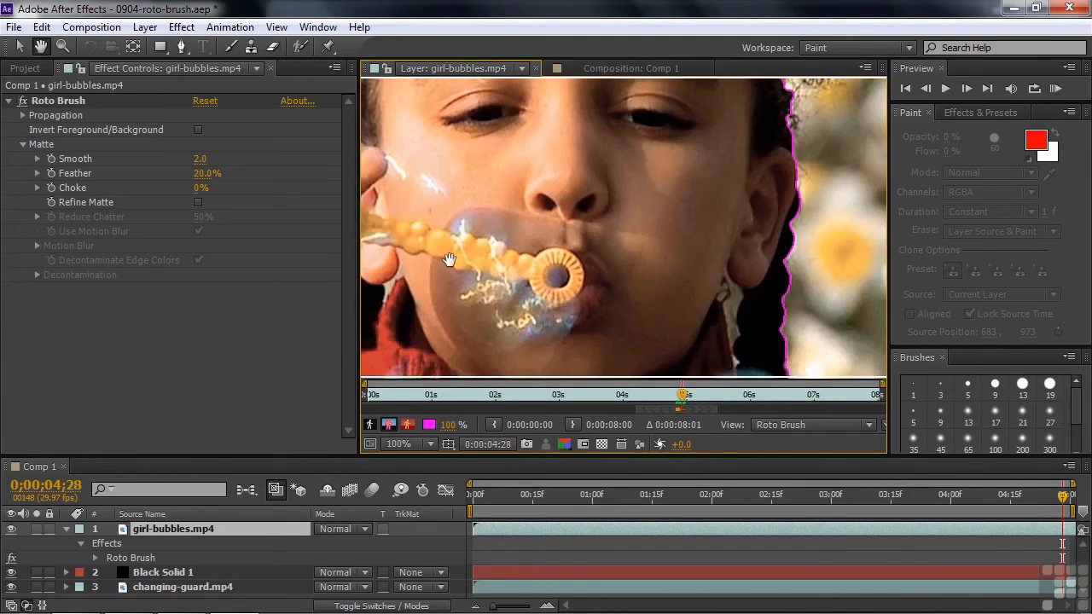
drag(471, 263, 741, 146)
drag(714, 225, 742, 204)
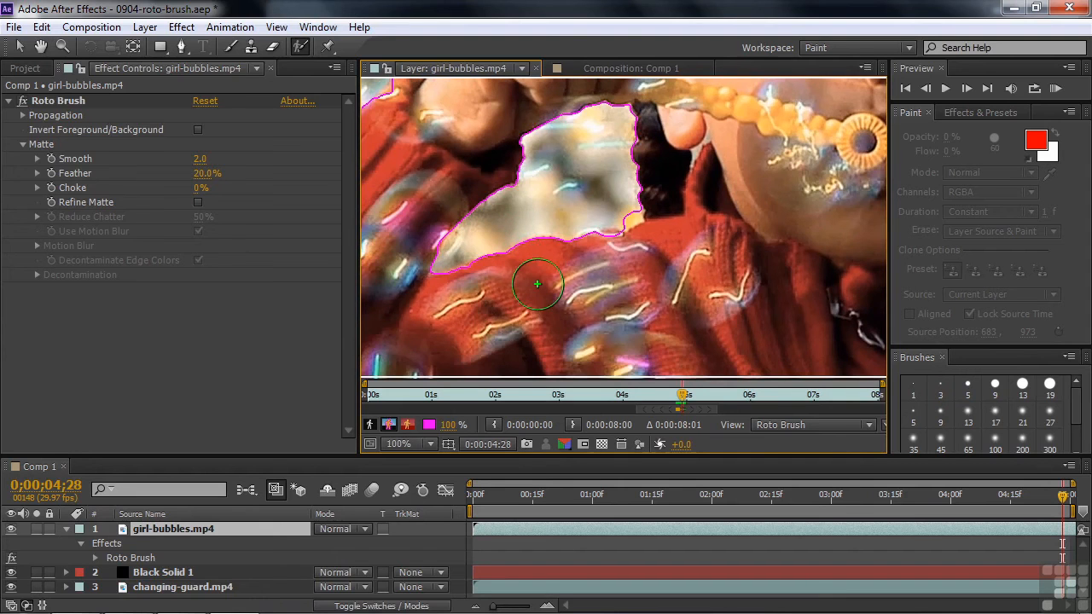
key(Page_Down)
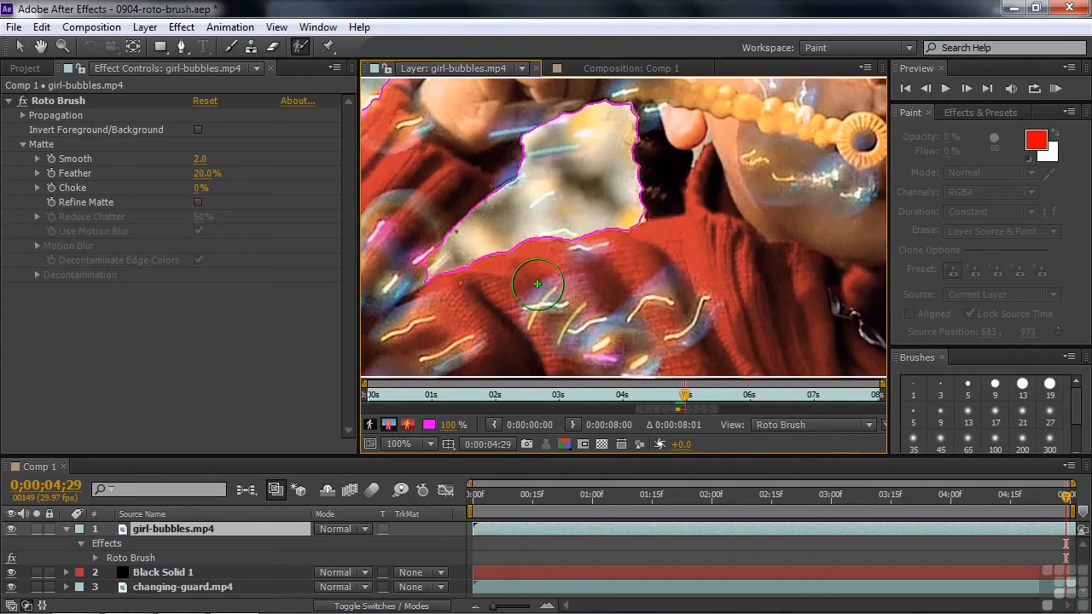
Step: Propagate the selection frame by frame to 0;00;05;08, checking the outline around the arm gap up close
key(Page_Down)
key(Page_Down)
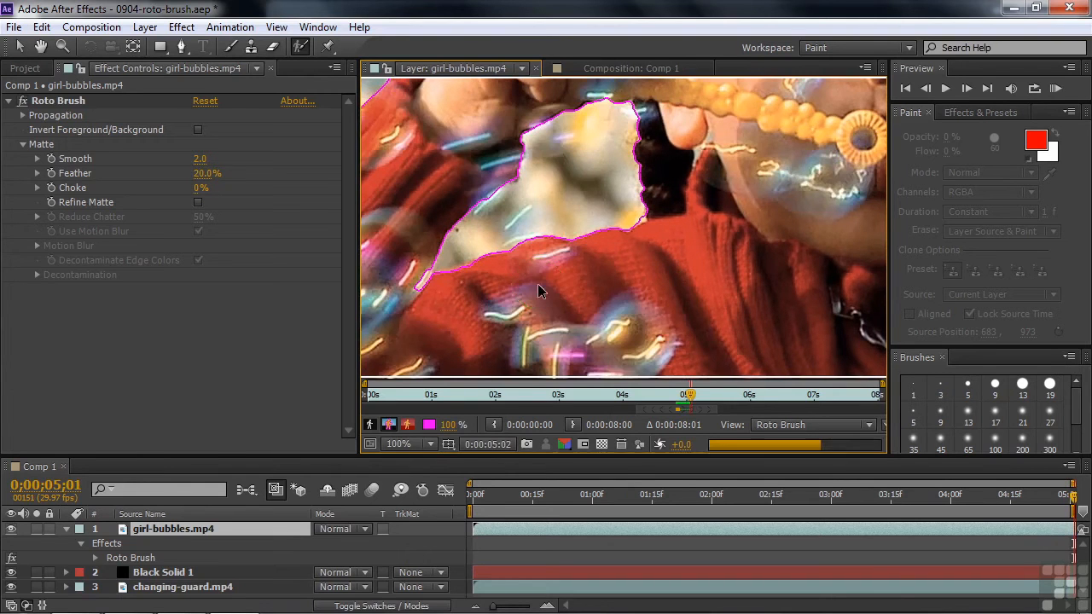
key(Page_Down)
key(Page_Down)
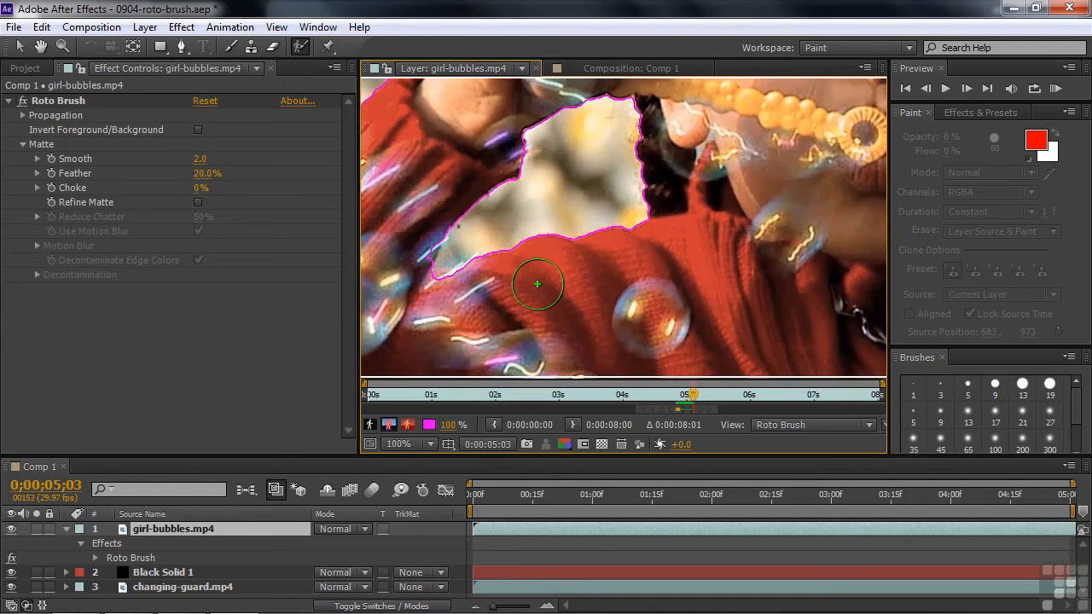
key(Page_Down)
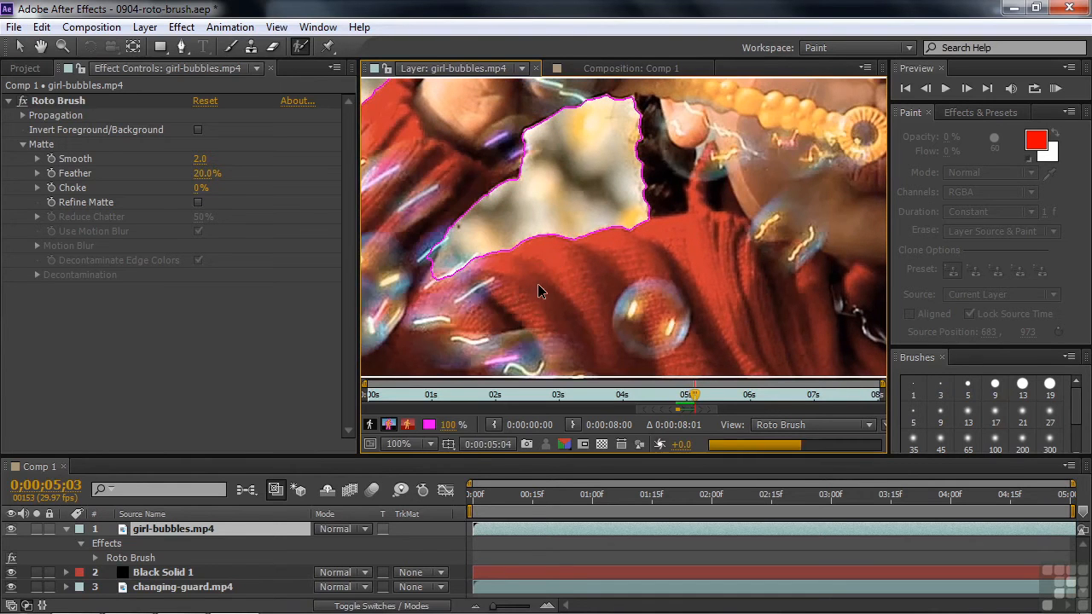
key(Page_Down)
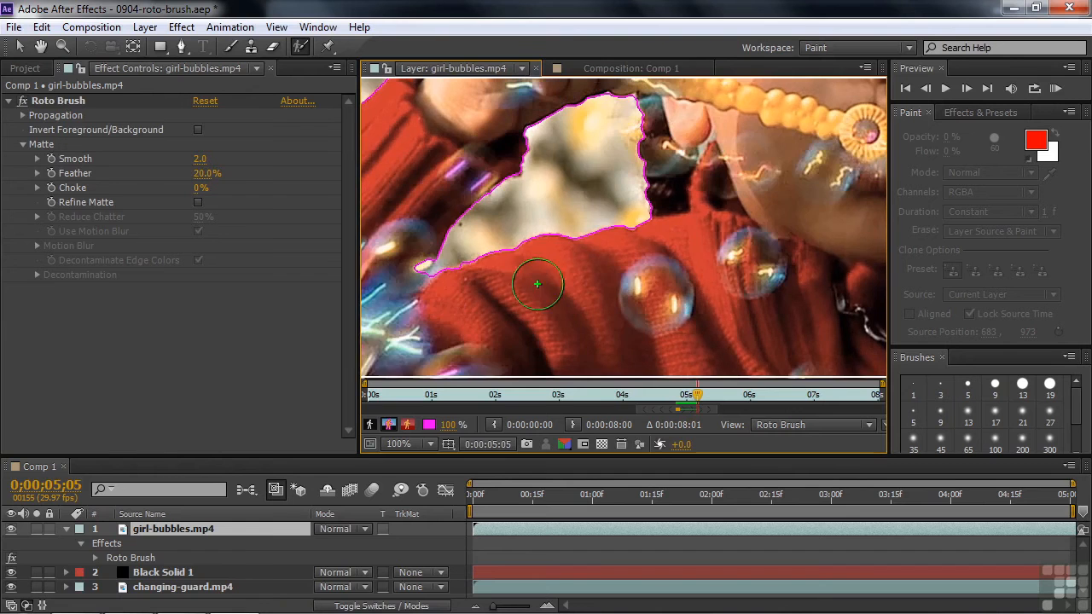
key(Page_Down)
key(Page_Down)
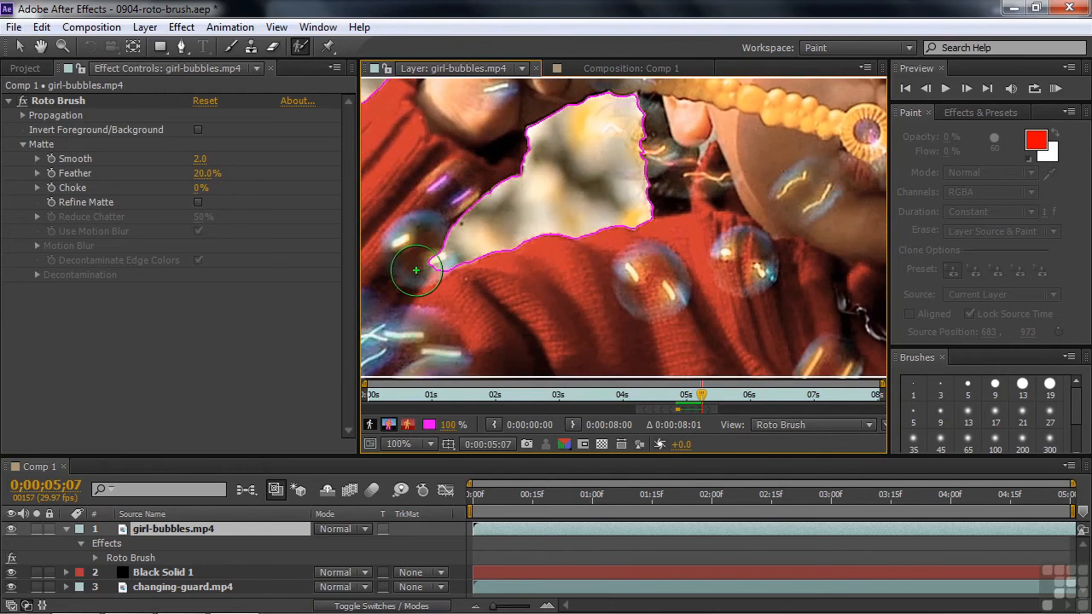
key(Page_Down)
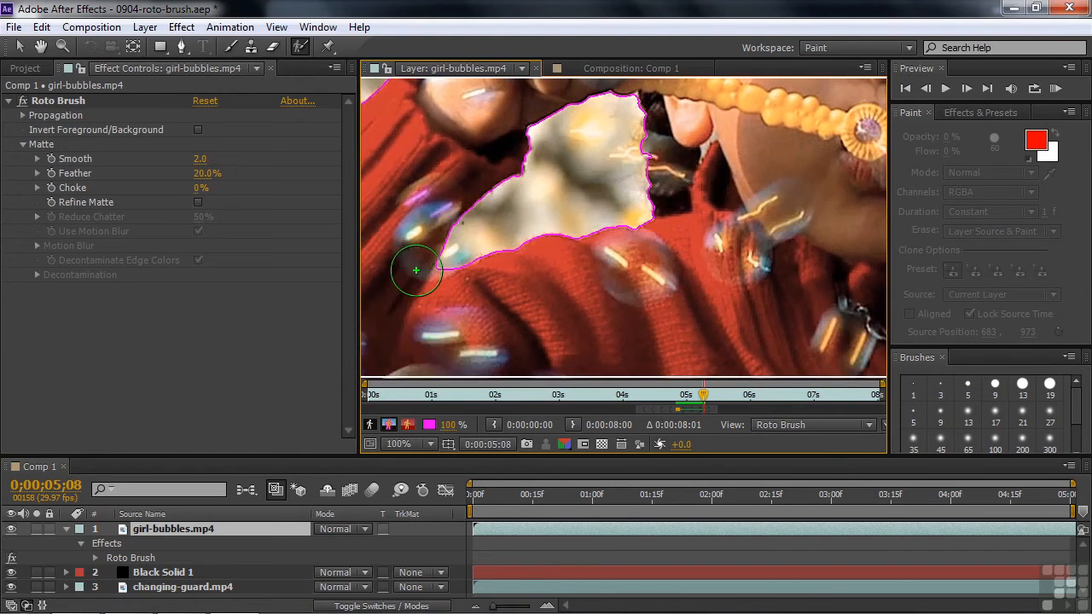
Step: Check the outer sleeve outline in the whole frame while stepping back from 0;00;05;08 to 0;00;05;00
key(shift+slash)
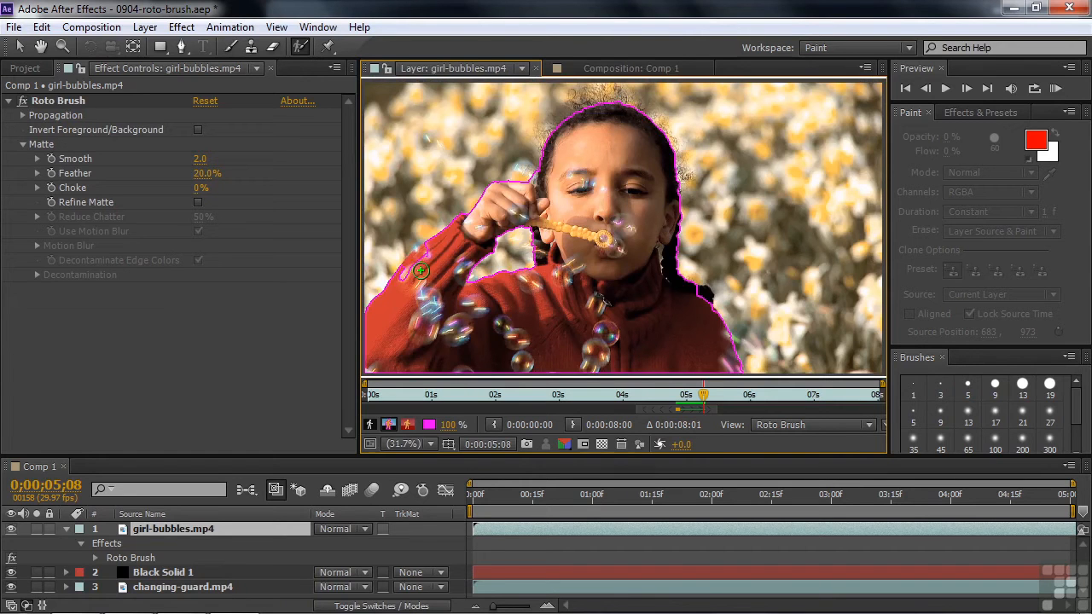
key(Page_Up)
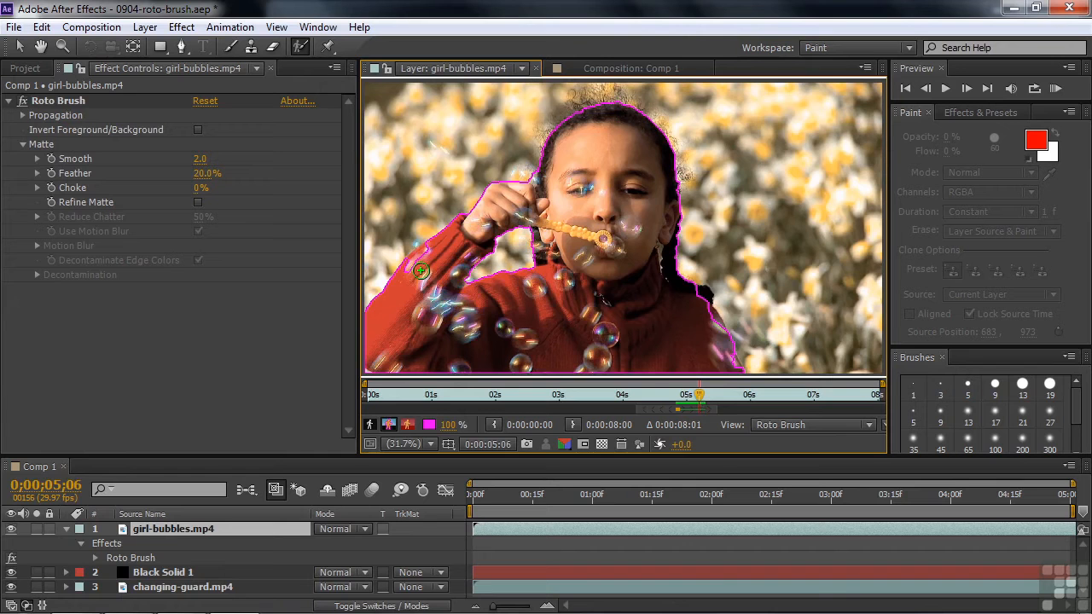
key(Page_Up)
key(Page_Up)
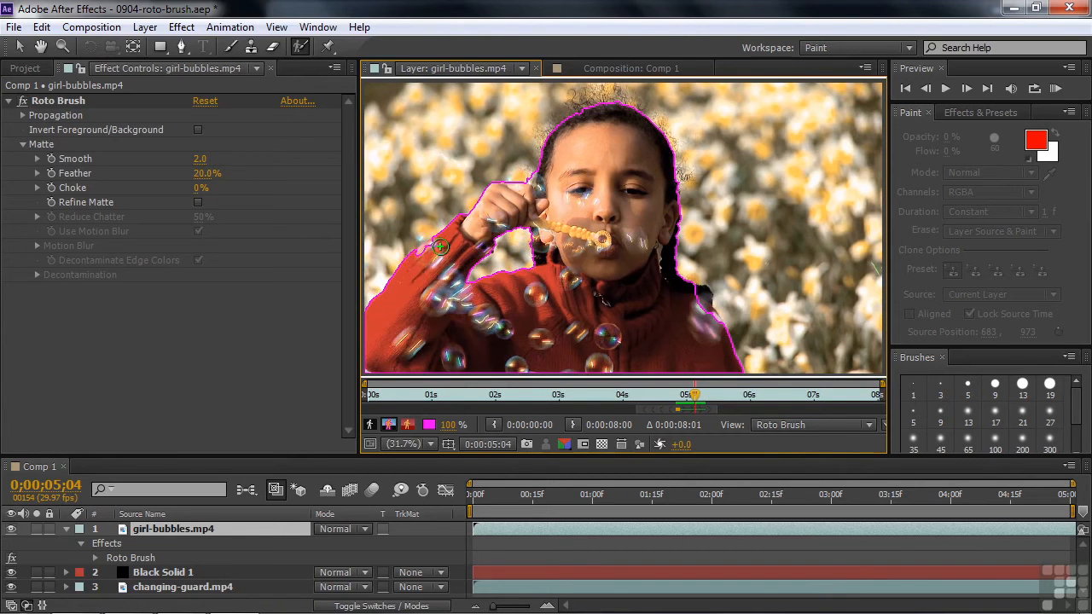
key(Page_Up)
key(Page_Up)
key(Page_Up)
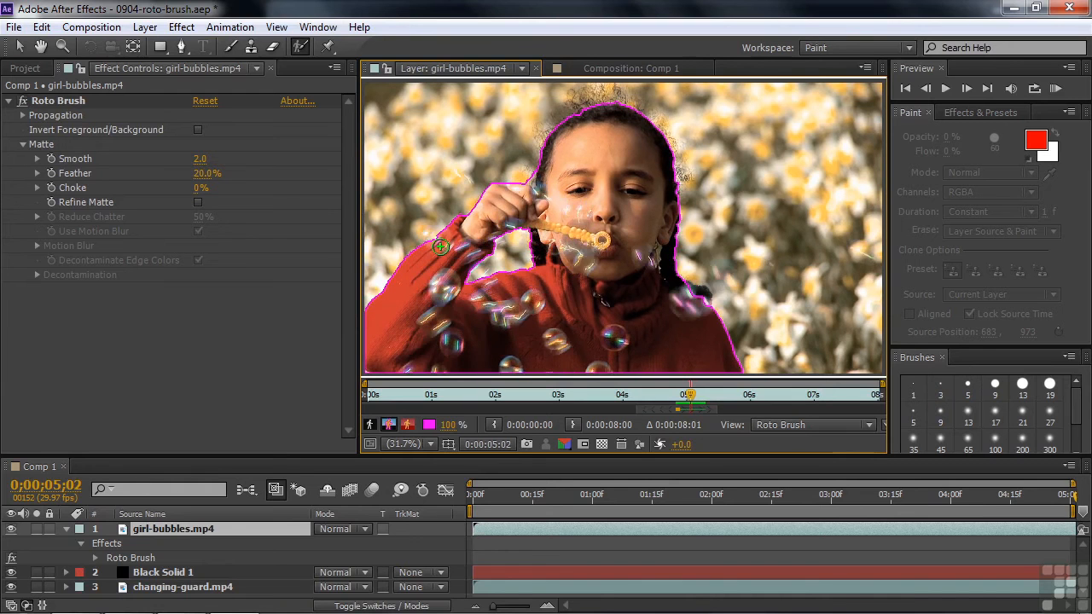
key(Page_Up)
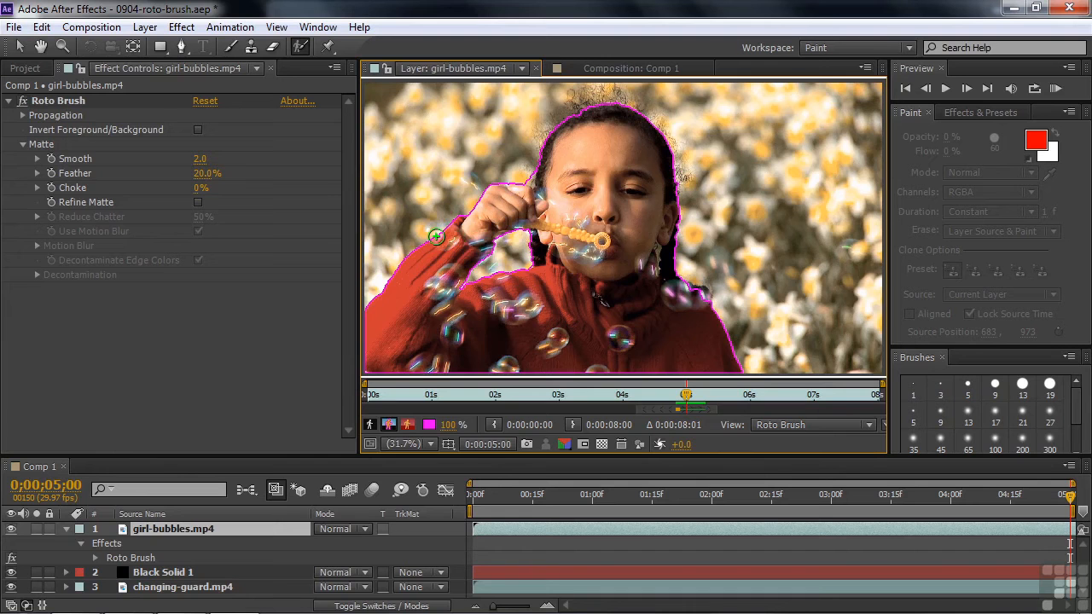
Step: Correct the outer sleeve outline on frame 0;00;05;00 with a foreground dab inside the edge and a background dab outside it
scroll(435, 236, up, 4)
key(space)
drag(435, 235, 721, 199)
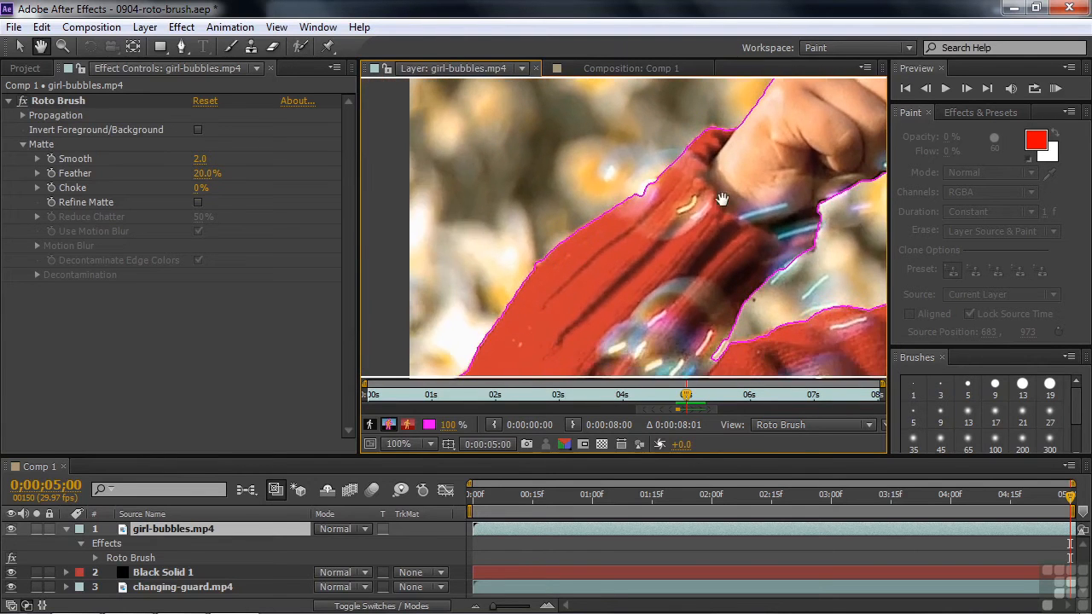
click(653, 212)
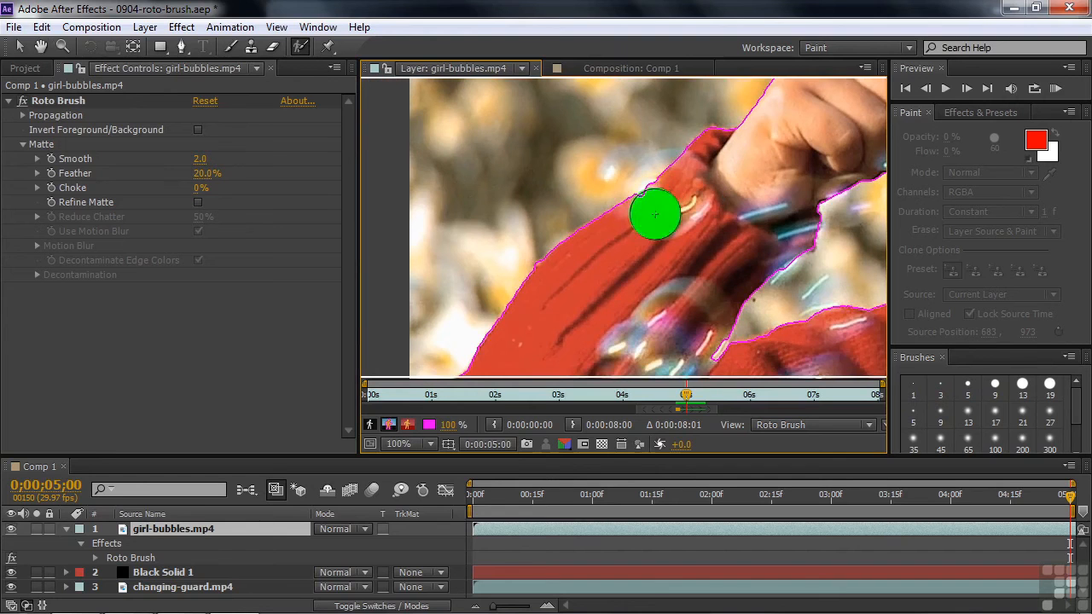
alt+click(628, 165)
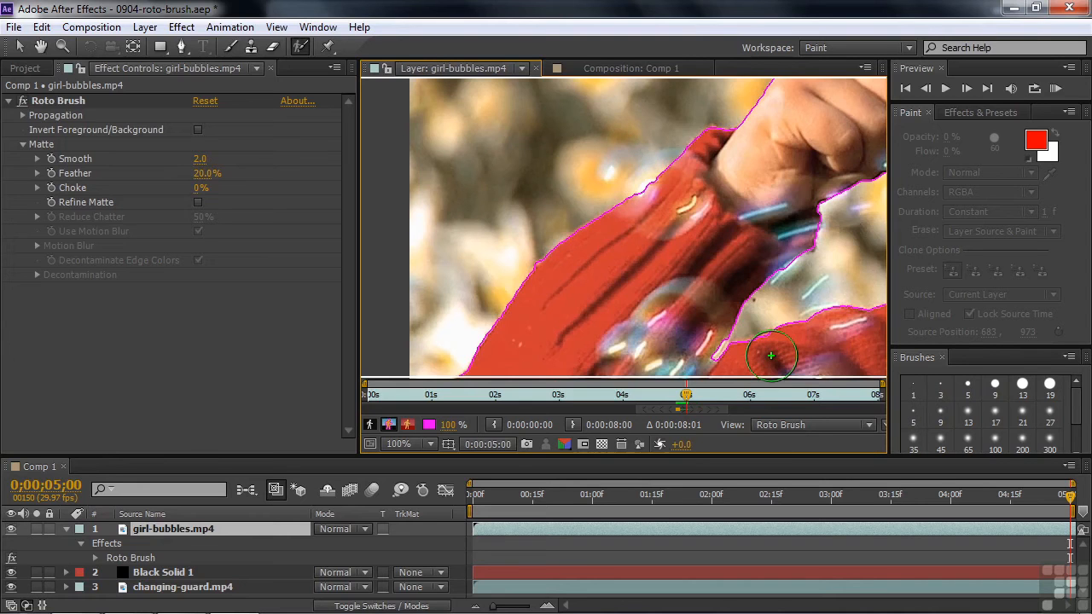
Step: Reduce the brush size to 44 and repair the outer sleeve edge with foreground strokes on frames 0;00;05;02 and 0;00;05;03
key(Page_Down)
key(Page_Down)
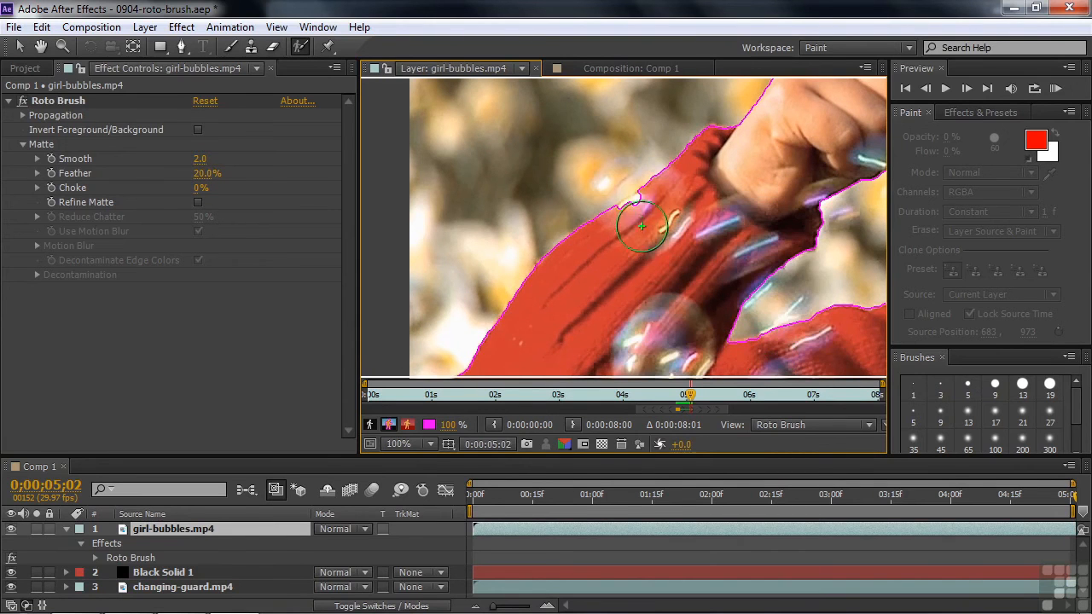
mouse_move(645, 238)
ctrl+mouse_down()
mouse_move(632, 244)
mouse_move(634, 214)
ctrl+mouse_up()
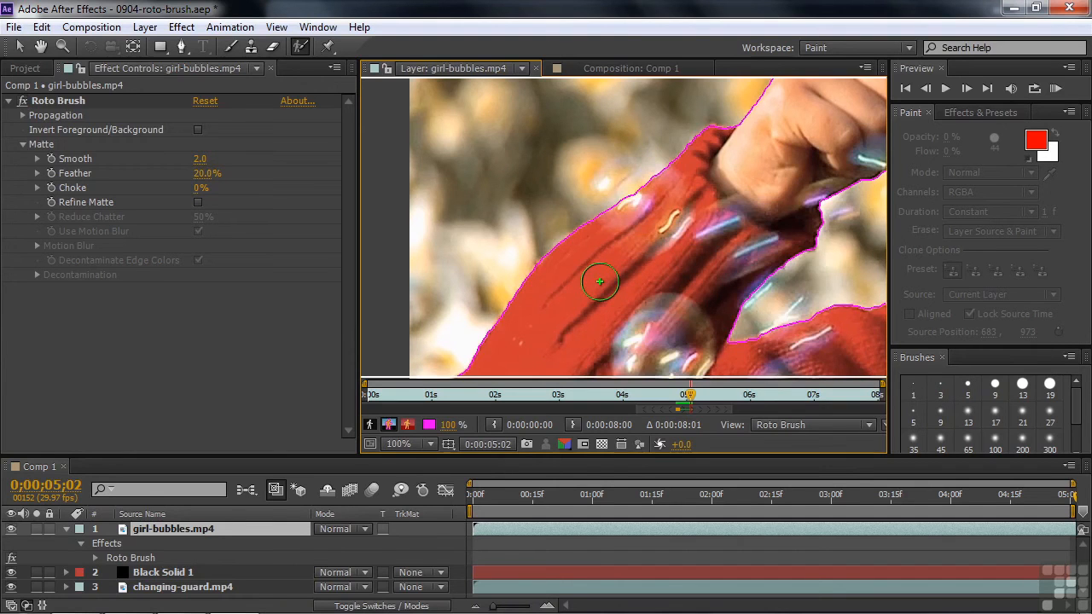
key(Page_Down)
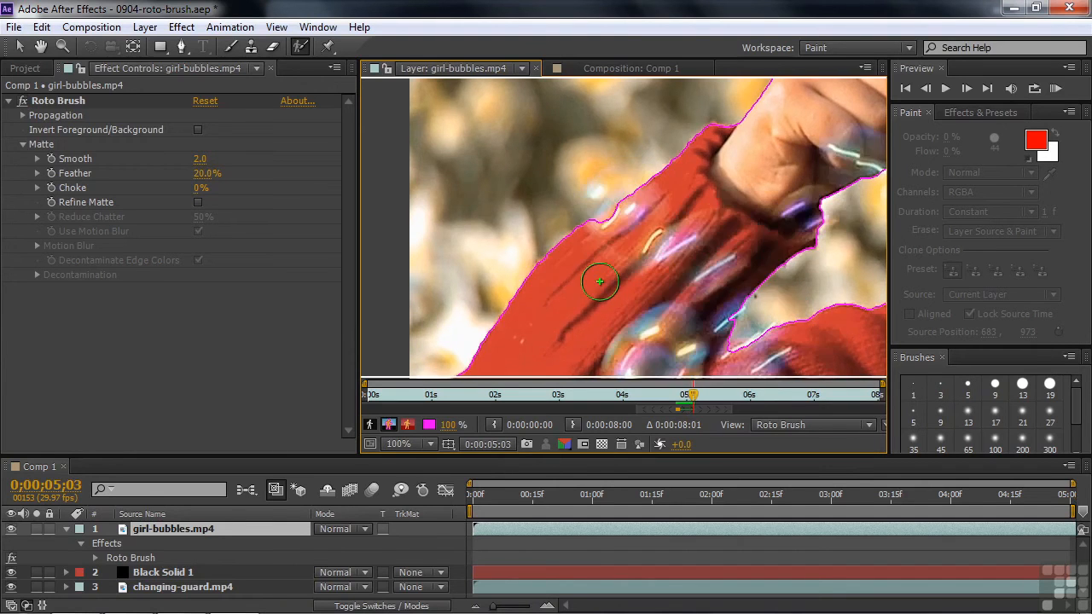
drag(614, 220, 616, 236)
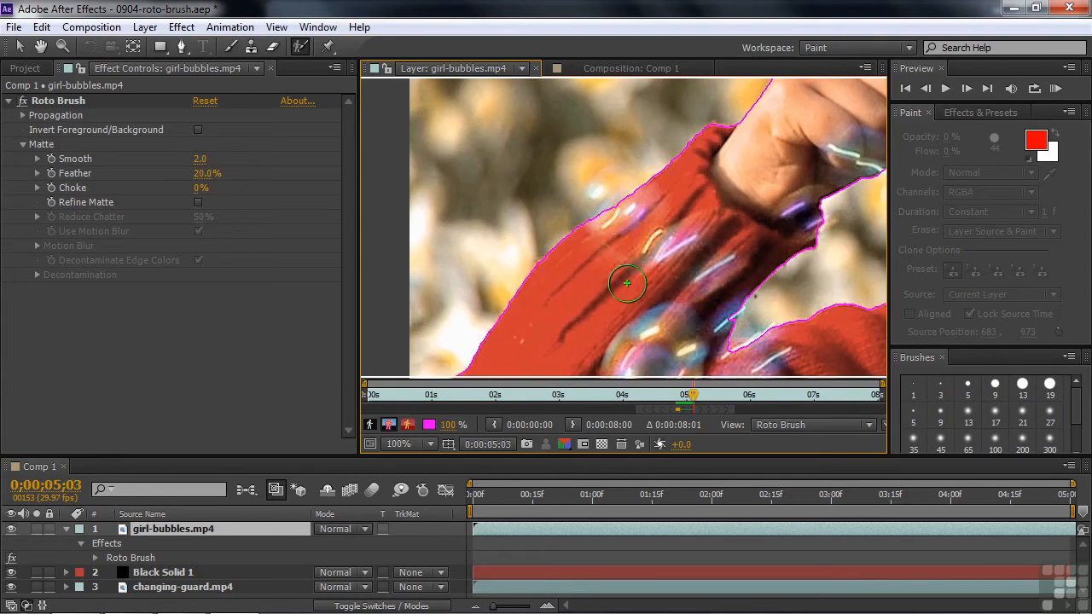
Step: Advance frame by frame to 0;00;05;08 and add a foreground dab at the notch in the outer sleeve edge
key(Page_Down)
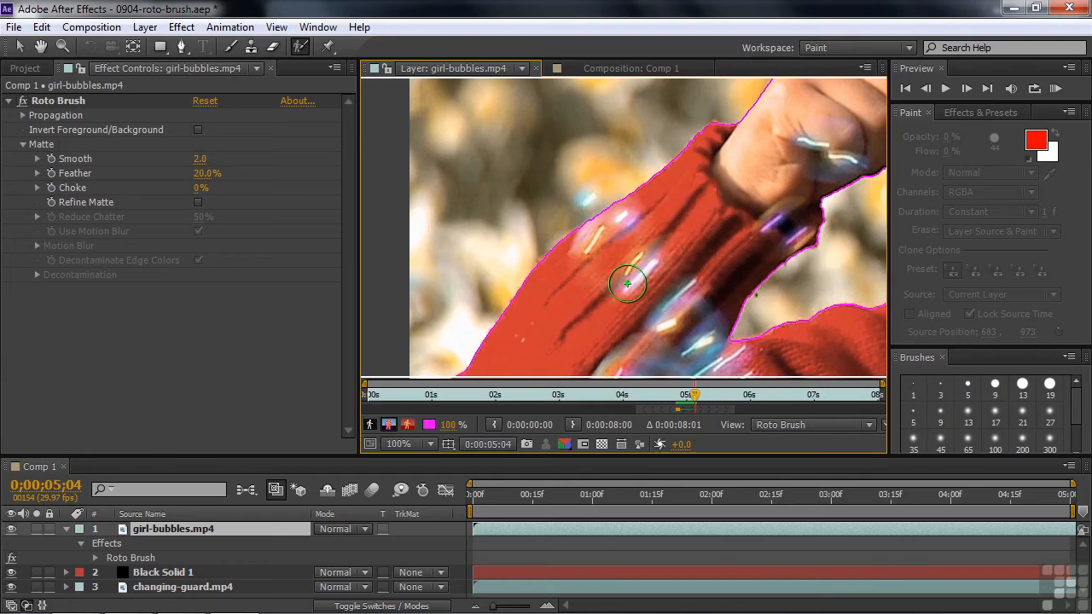
key(Page_Down)
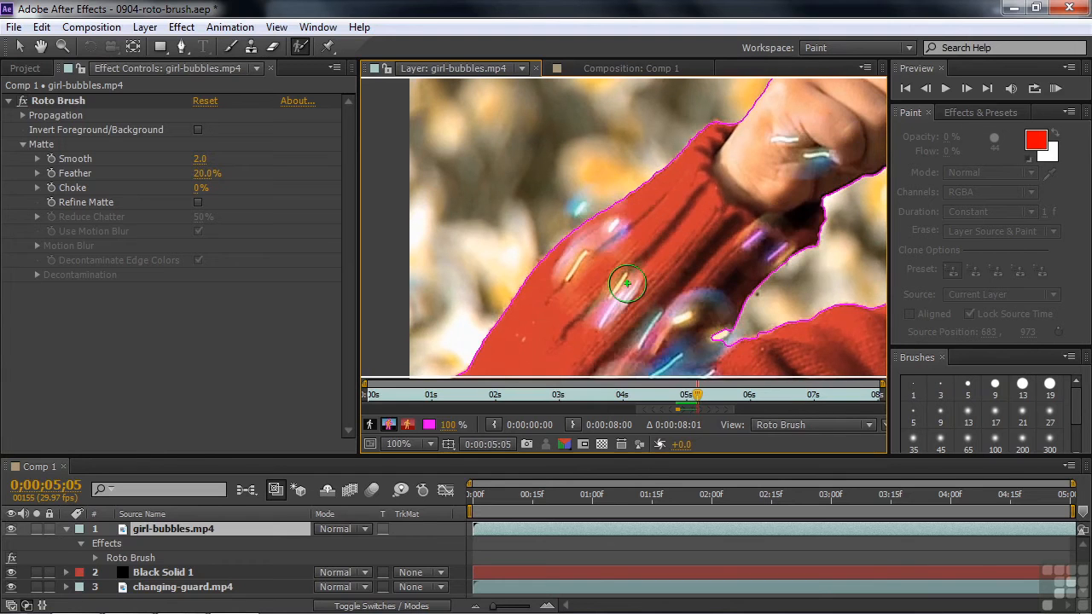
key(Page_Down)
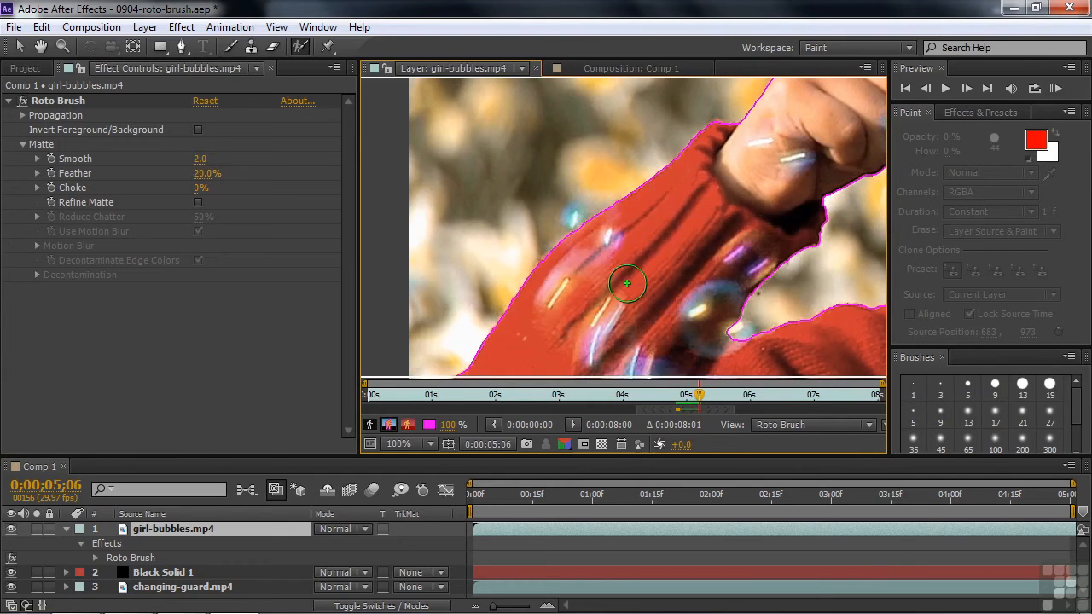
key(Page_Down)
key(Page_Down)
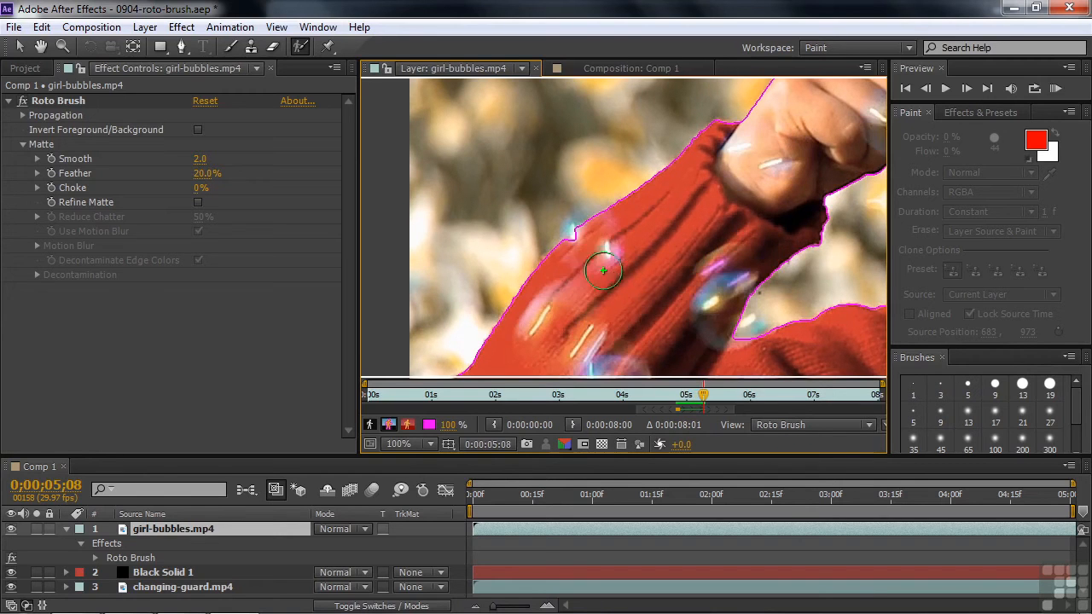
click(580, 244)
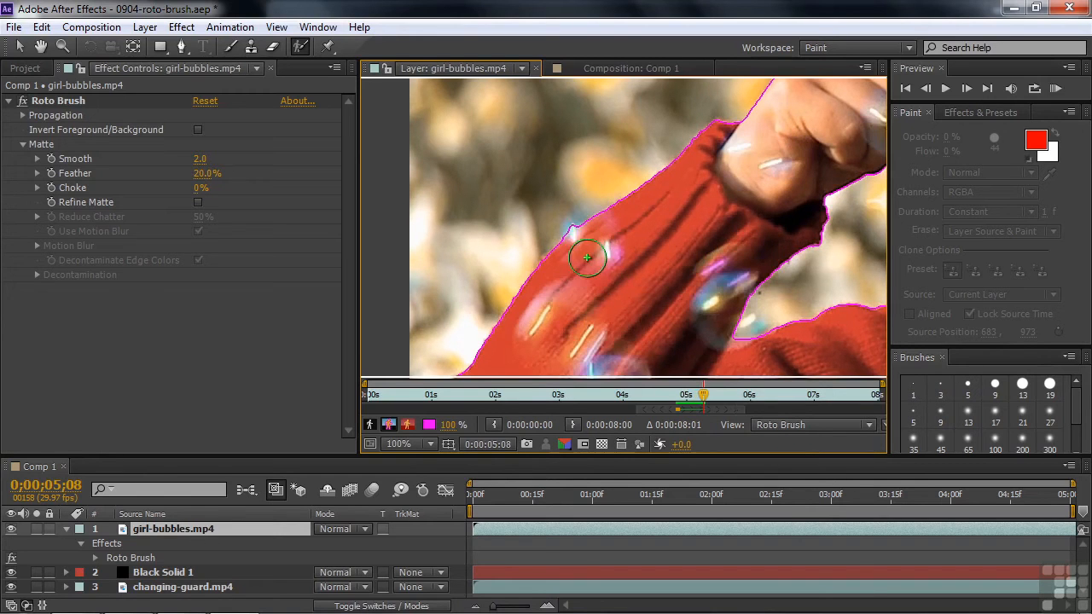
Step: Propagate the corrected selection to frame 0;00;05;11 and fit the whole frame in view
key(Page_Down)
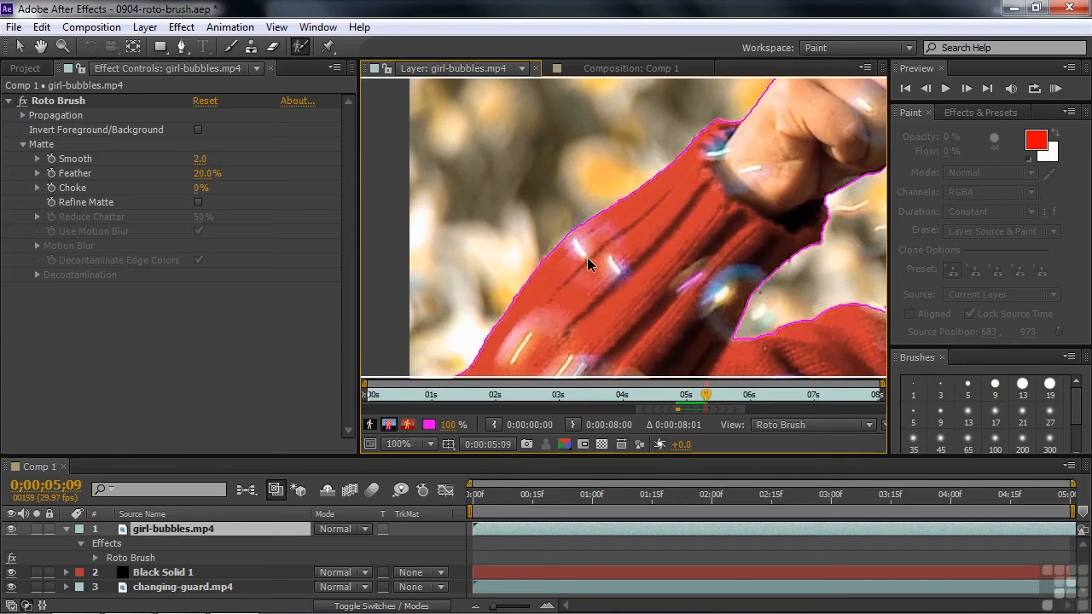
key(Page_Down)
key(Page_Down)
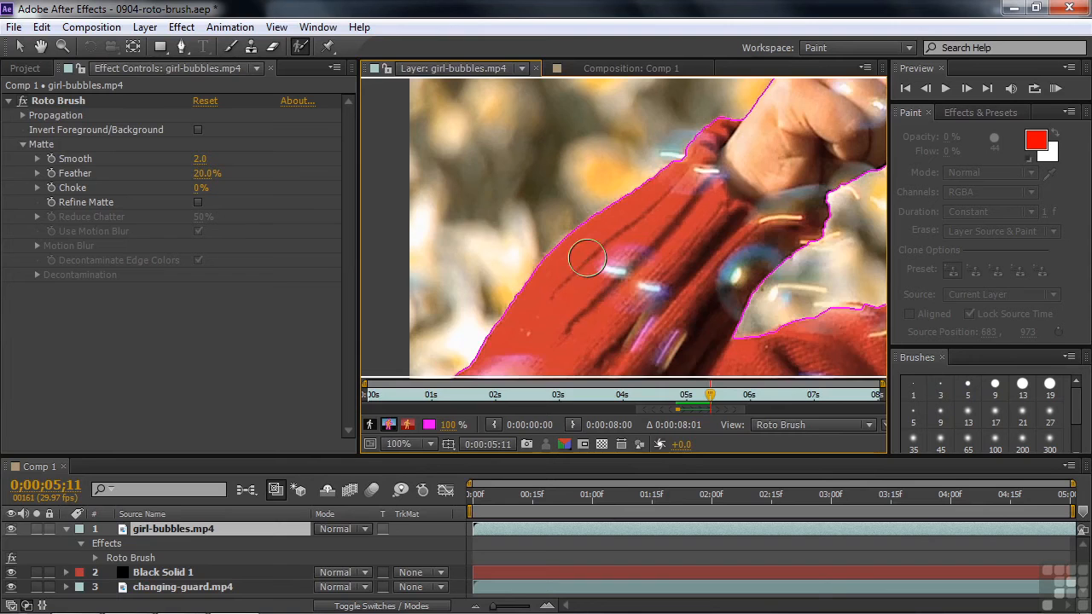
key(shift+slash)
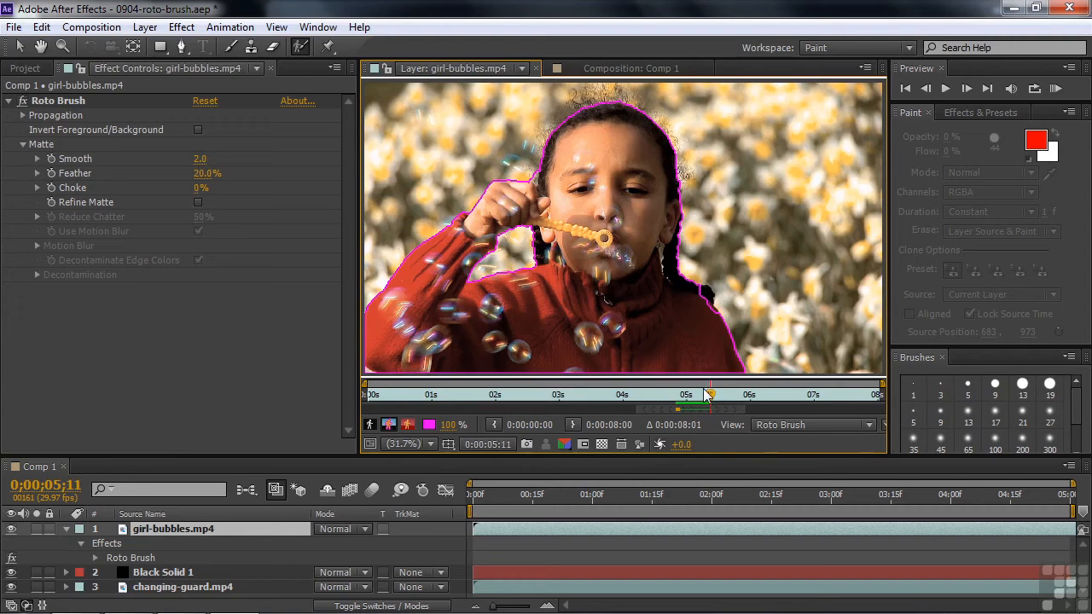
Step: Go back to frame 0;00;04;21 and subtract the background area above the girl's raised hand from the selection
drag(711, 395, 660, 388)
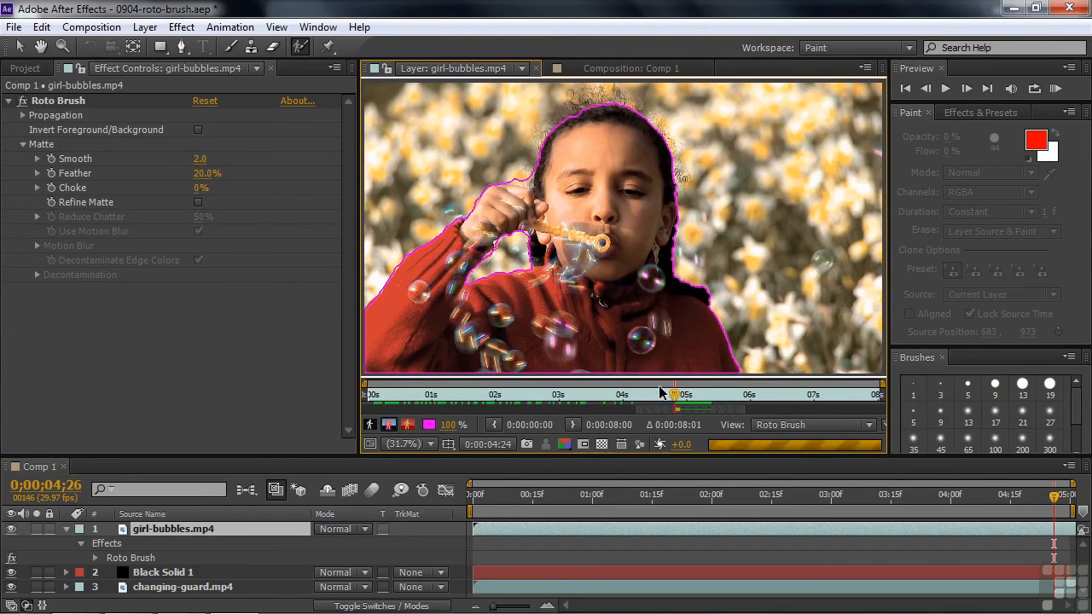
key(Page_Up)
key(Page_Up)
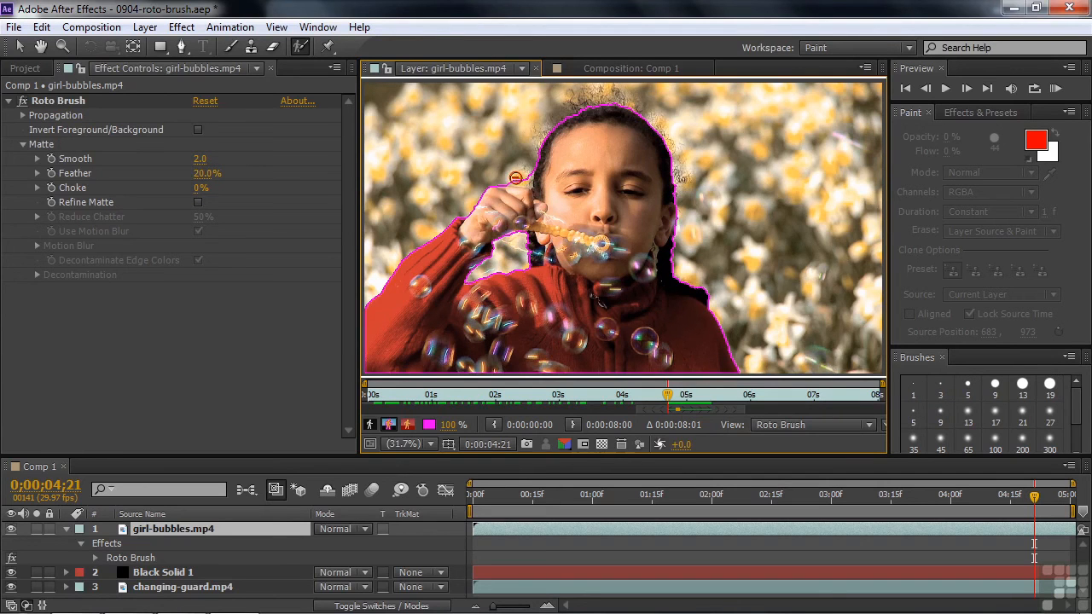
alt+click(515, 179)
Step: Propagate the corrected selection backward frame by frame to 0;00;04;11
key(Page_Up)
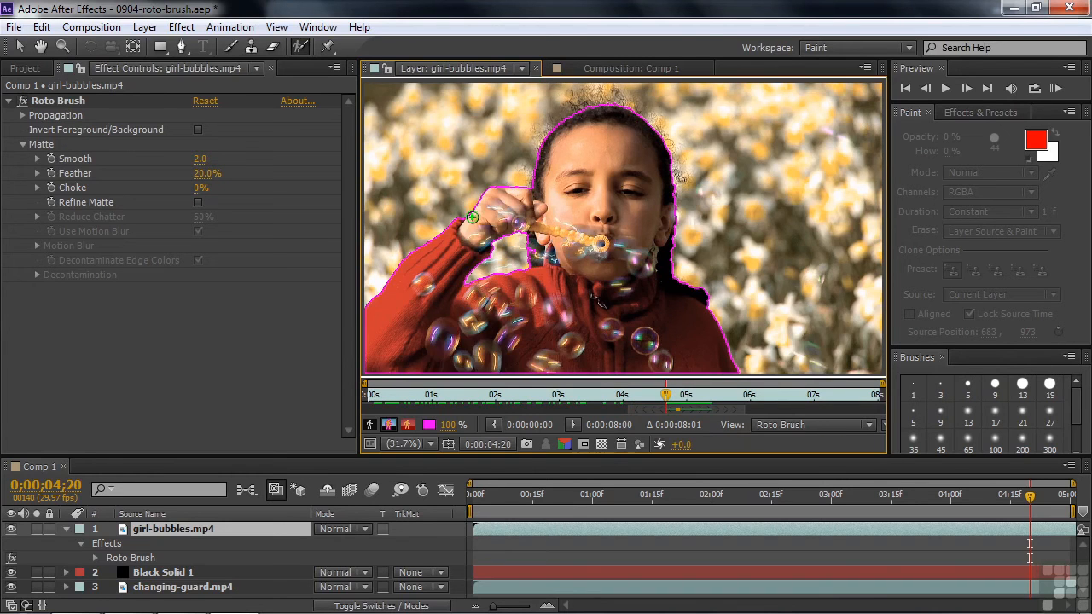
key(Page_Up)
key(Page_Up)
key(Page_Up)
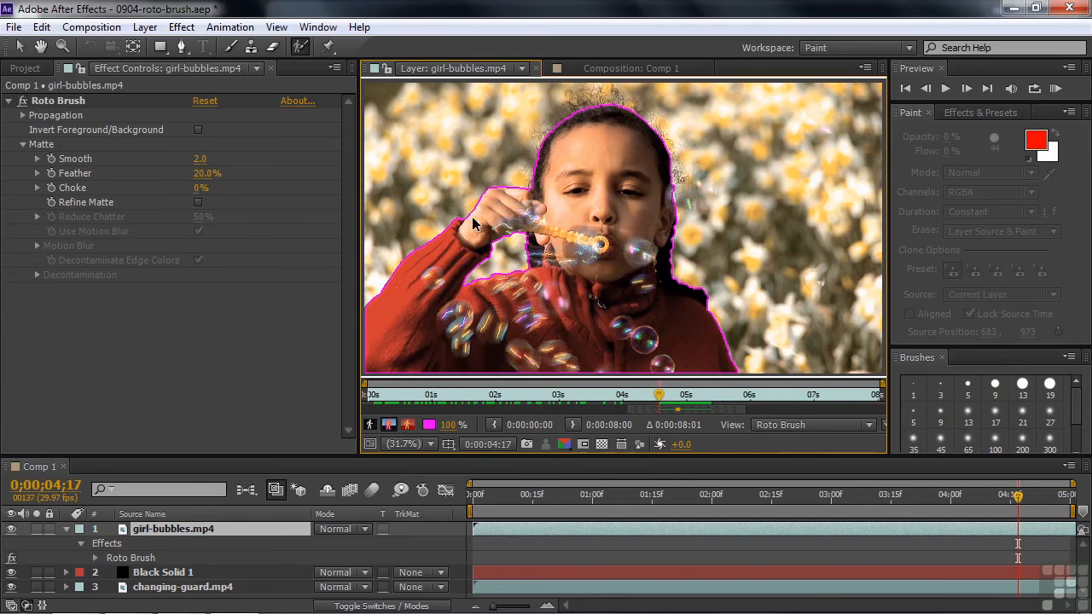
key(Page_Up)
key(Page_Up)
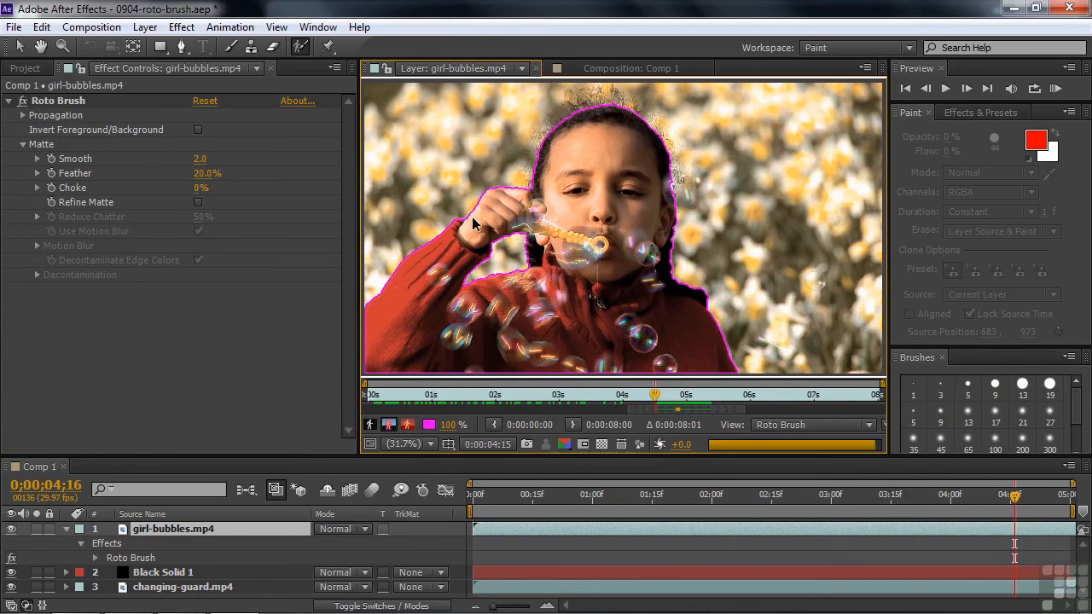
key(Page_Up)
key(Page_Up)
key(Page_Up)
key(Page_Up)
key(Page_Up)
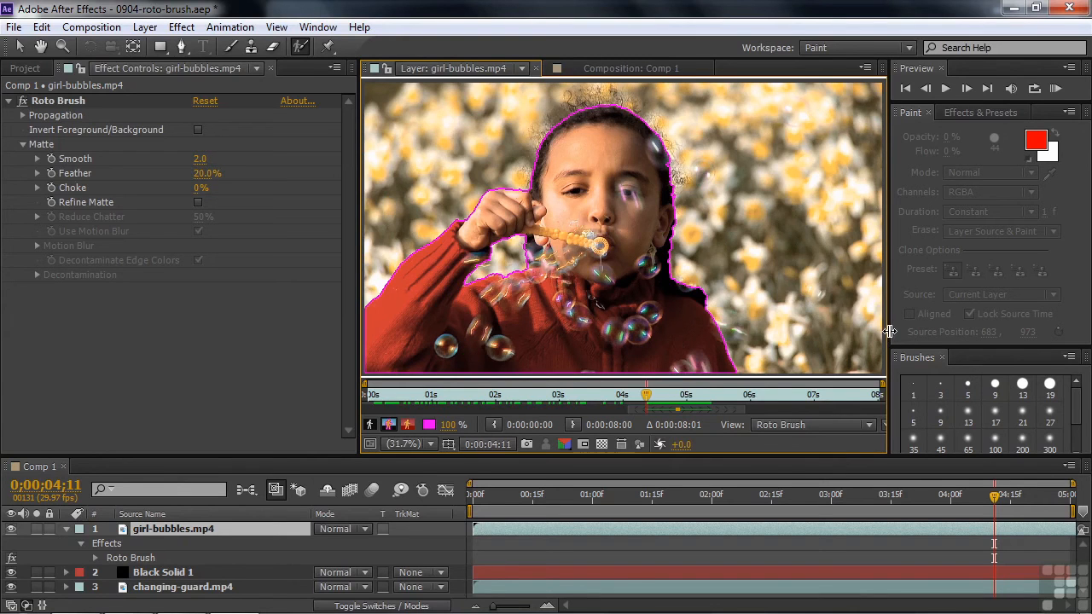
Step: Widen the layer view, freeze the Roto Brush segmentation and move the current time to 0;00;04;13
drag(889, 331, 999, 329)
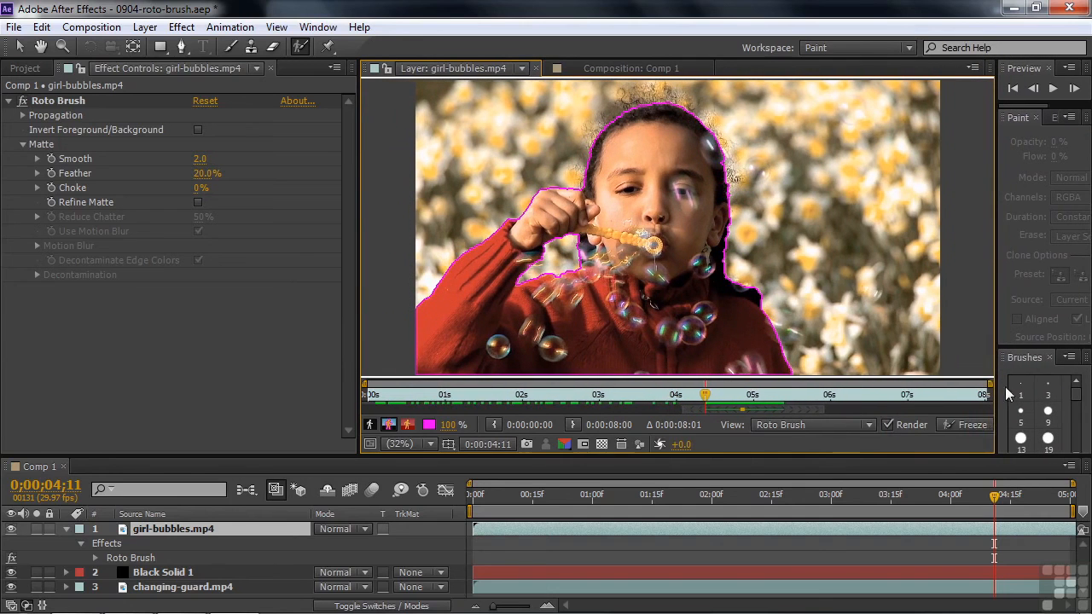
click(972, 425)
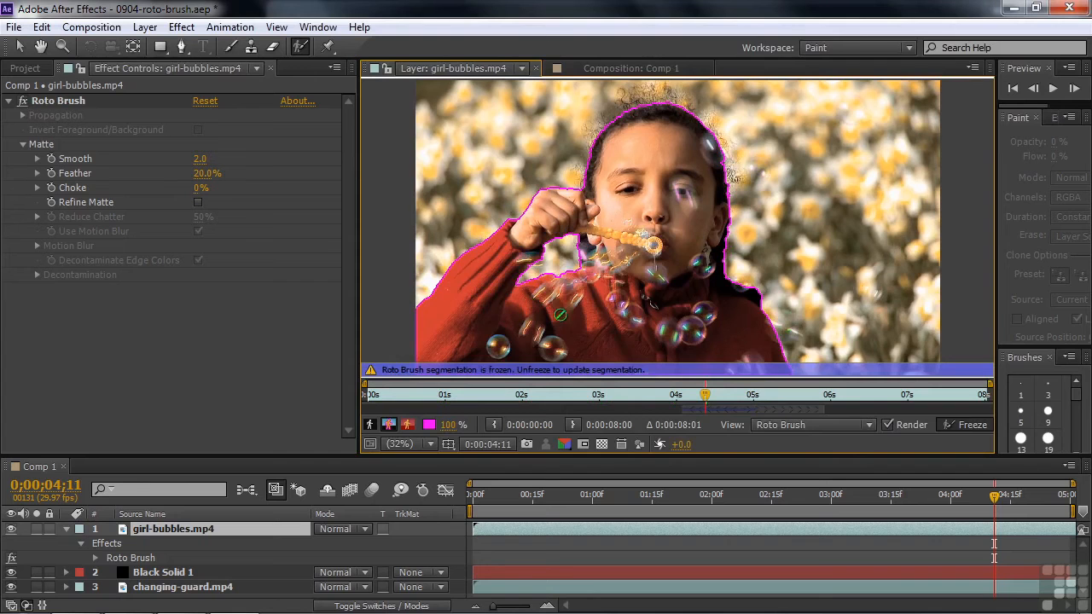
mouse_move(998, 502)
mouse_down()
mouse_move(979, 502)
mouse_move(1004, 502)
mouse_up()
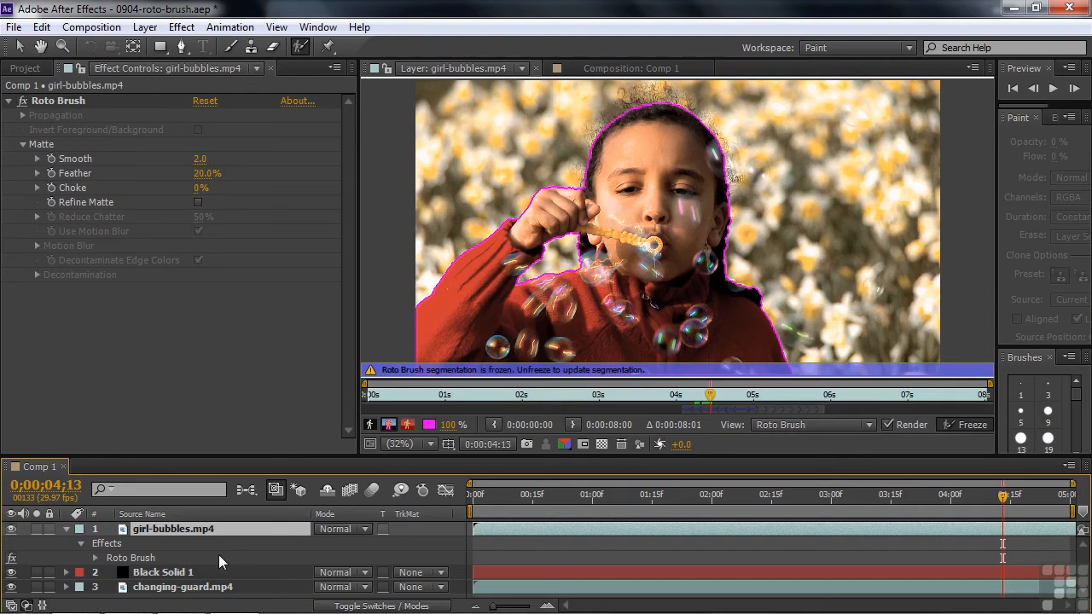
Step: Examine the girl's cutout in Comp 1 across the frames up to 0;00;04;23, finishing at 0;00;04;03
click(590, 70)
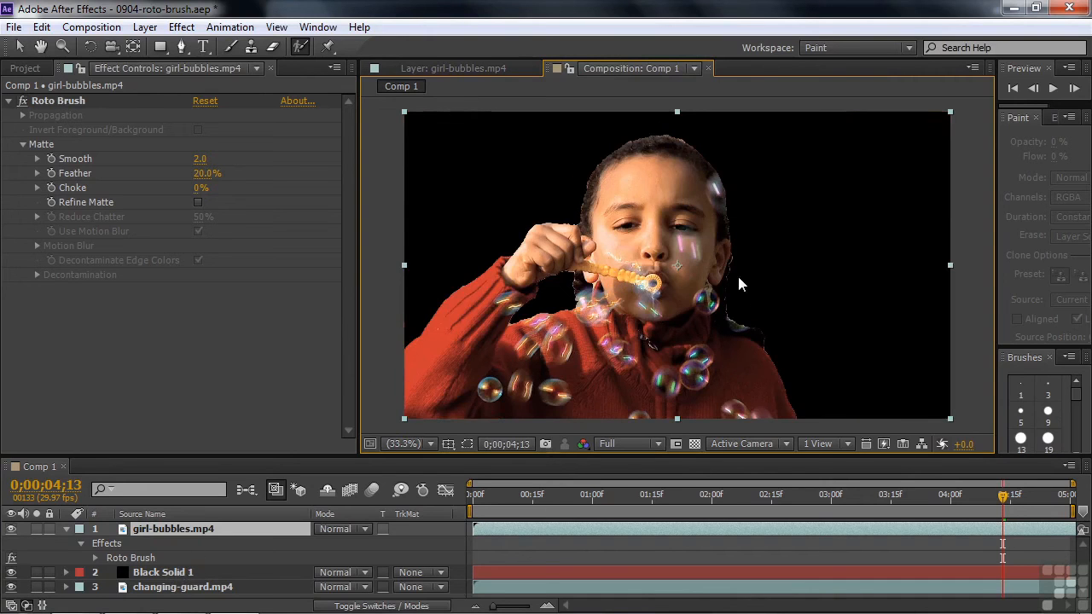
drag(1002, 498, 842, 502)
mouse_move(907, 498)
mouse_down()
mouse_move(1076, 499)
mouse_move(1011, 504)
mouse_move(1048, 505)
mouse_move(1016, 507)
mouse_move(1042, 512)
mouse_up()
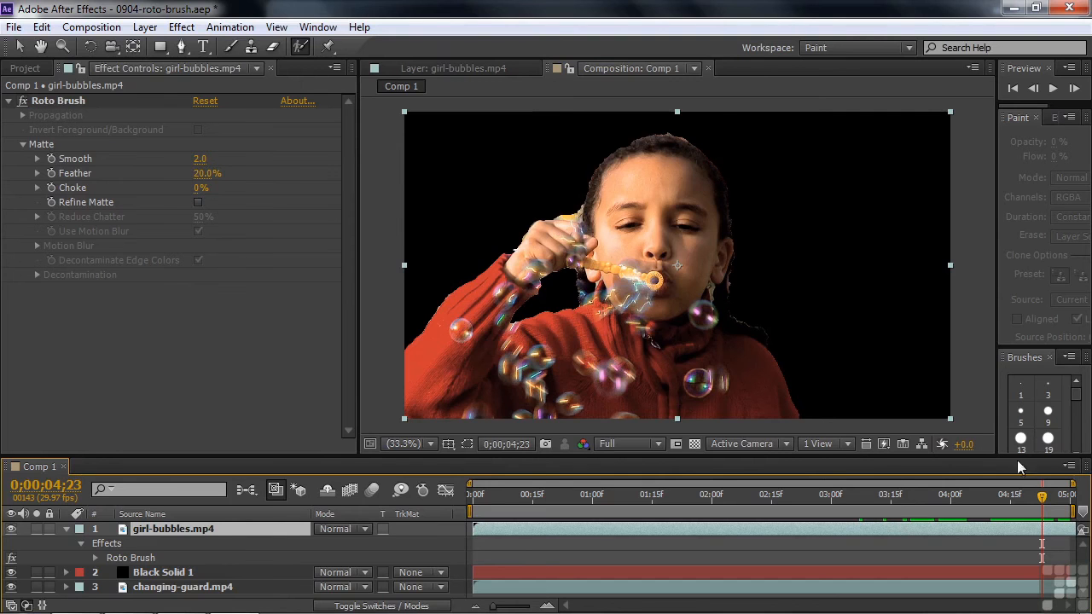
drag(1042, 497, 958, 504)
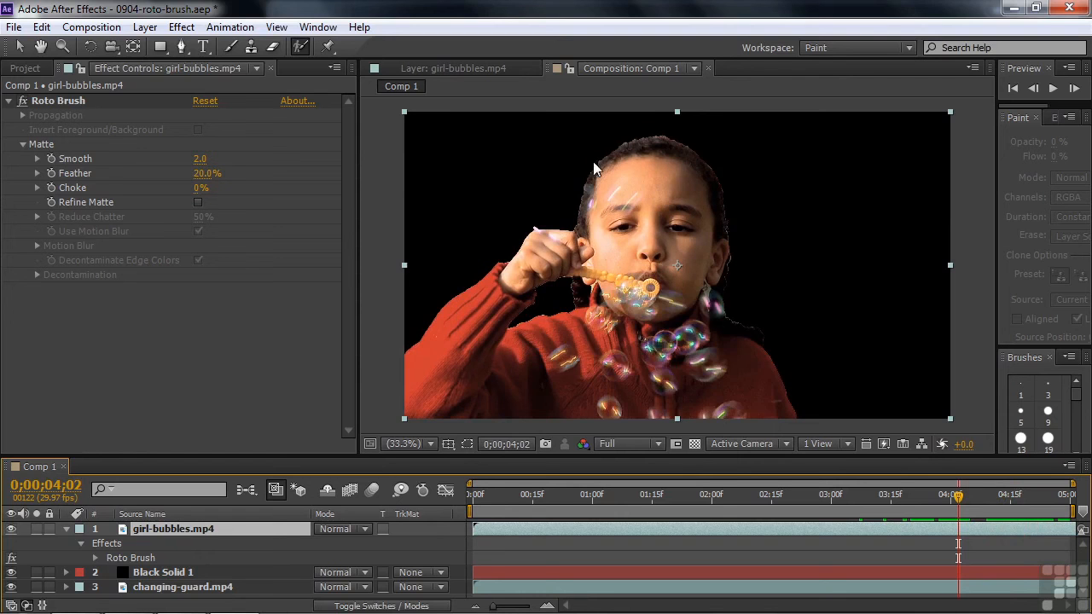
key(Page_Down)
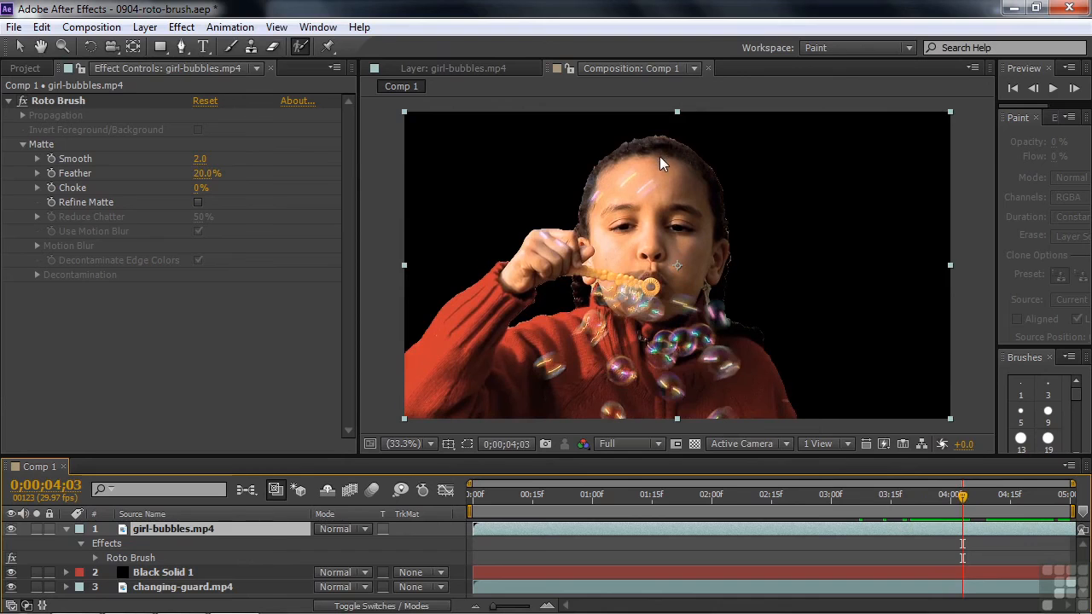
Step: Add girl-bubbles.mp4 to Comp 1 again directly below the rotoscoped layer and move the current time to 0;00;04;05
click(26, 68)
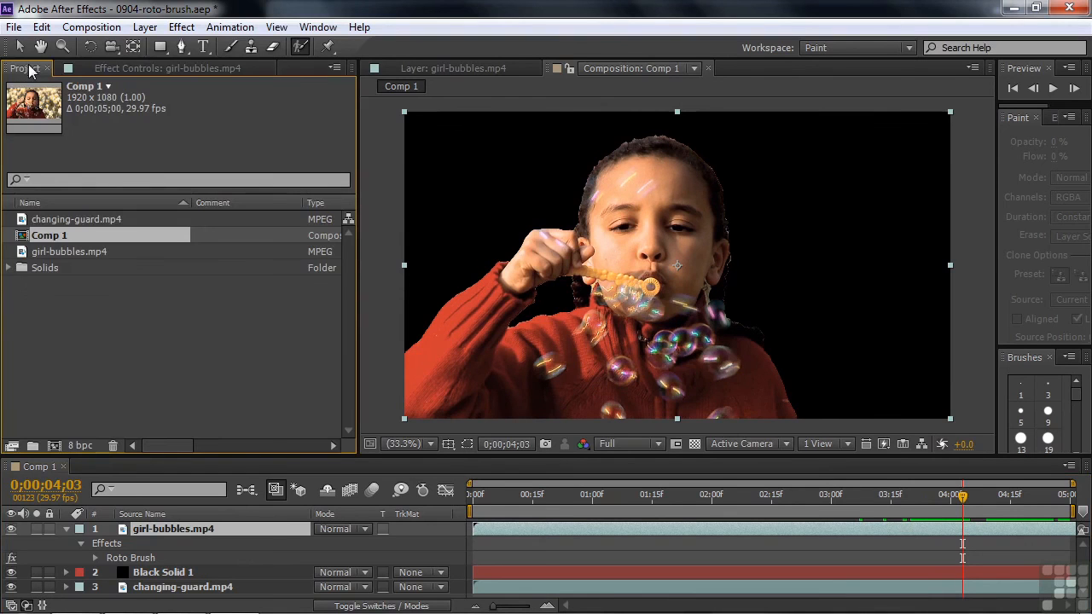
click(23, 252)
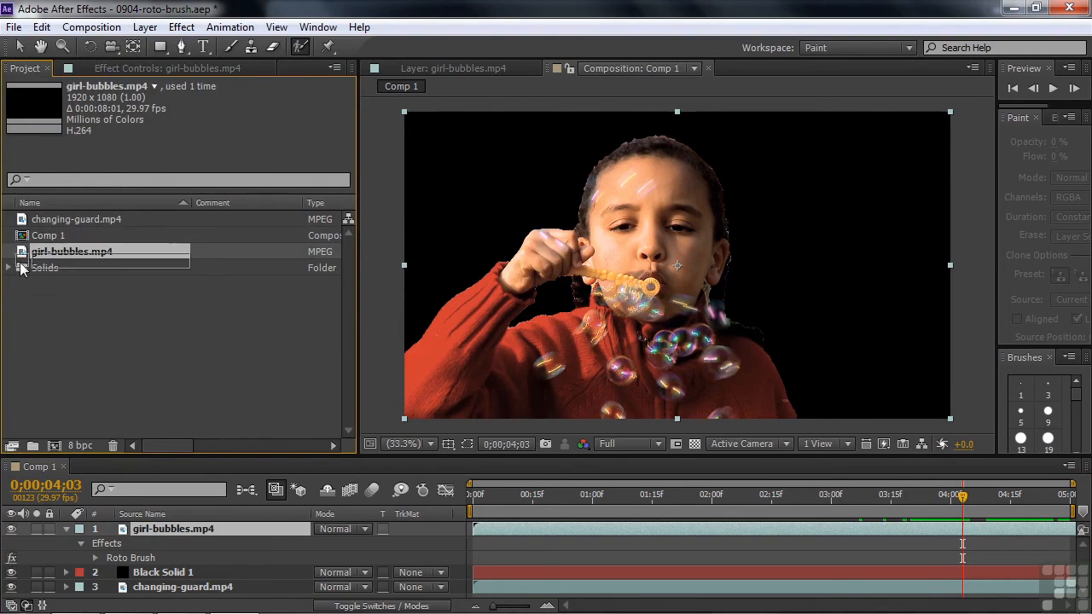
key(ctrl+/)
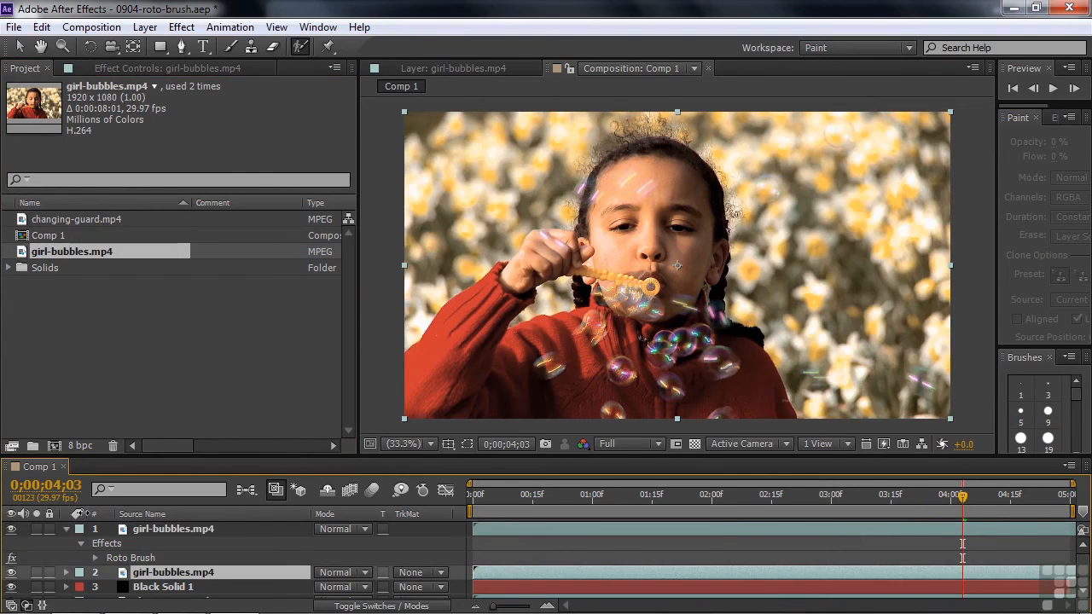
key(Page_Down)
key(Page_Down)
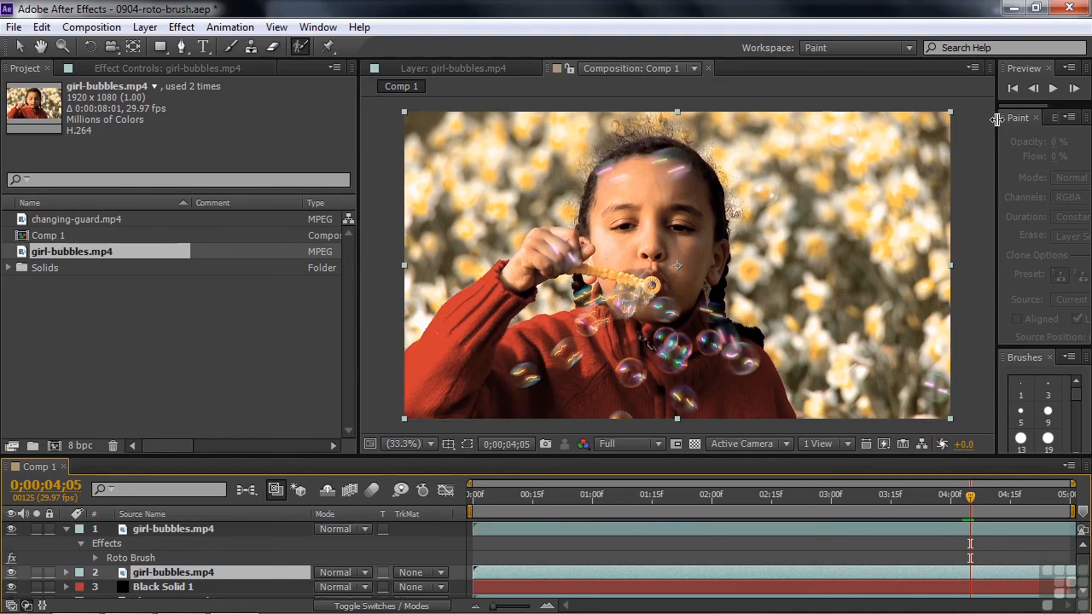
Step: Apply the Curves effect to the lower girl-bubbles.mp4 layer and pull its RGB curve down in shadows and highlights to darken the background
drag(997, 119, 911, 130)
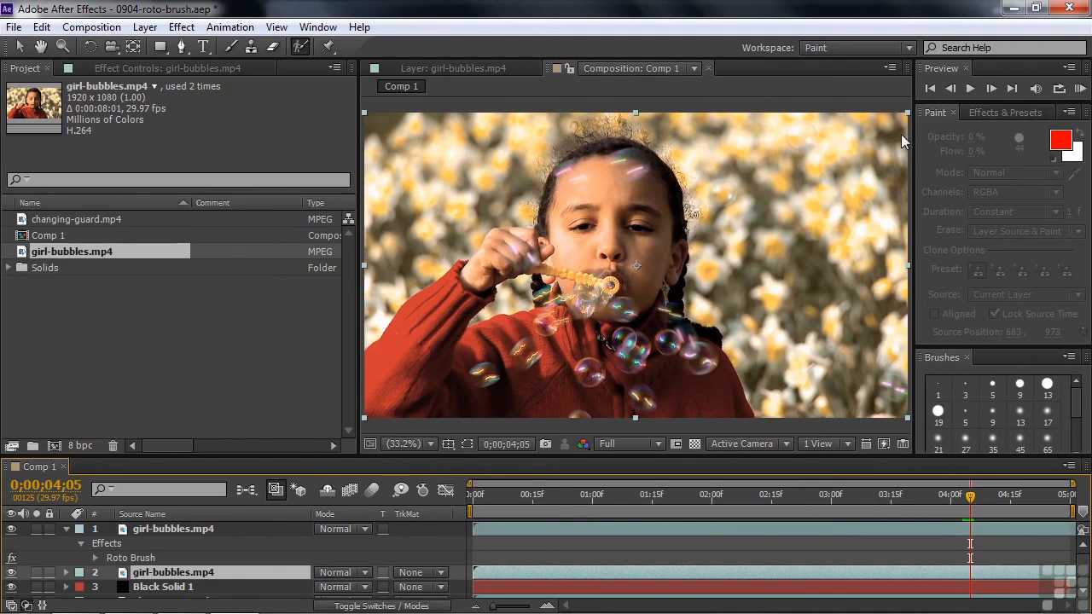
click(993, 114)
click(956, 131)
text(curve)
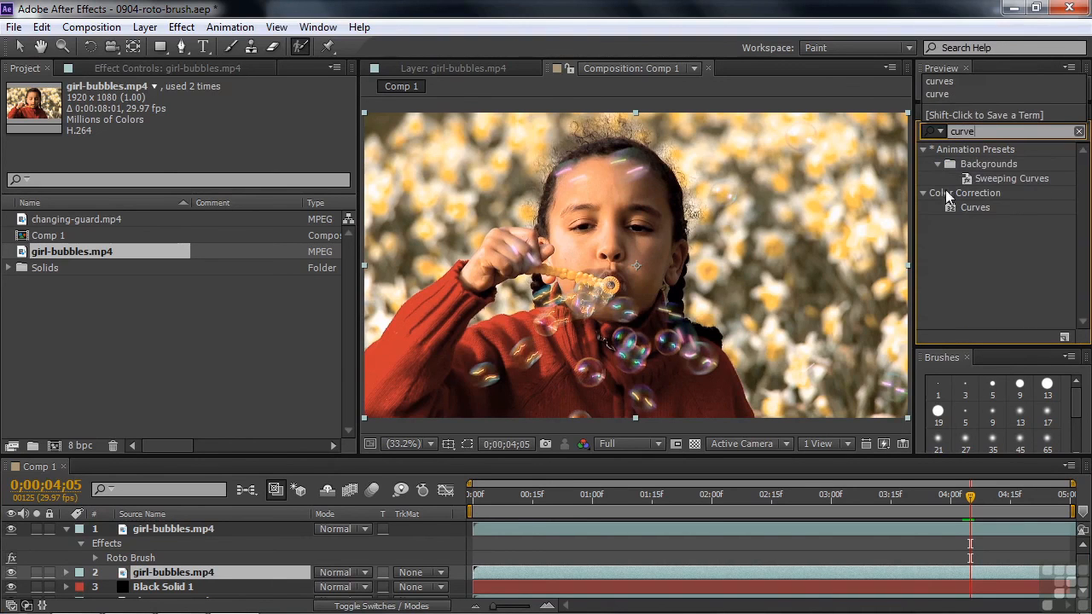
click(953, 205)
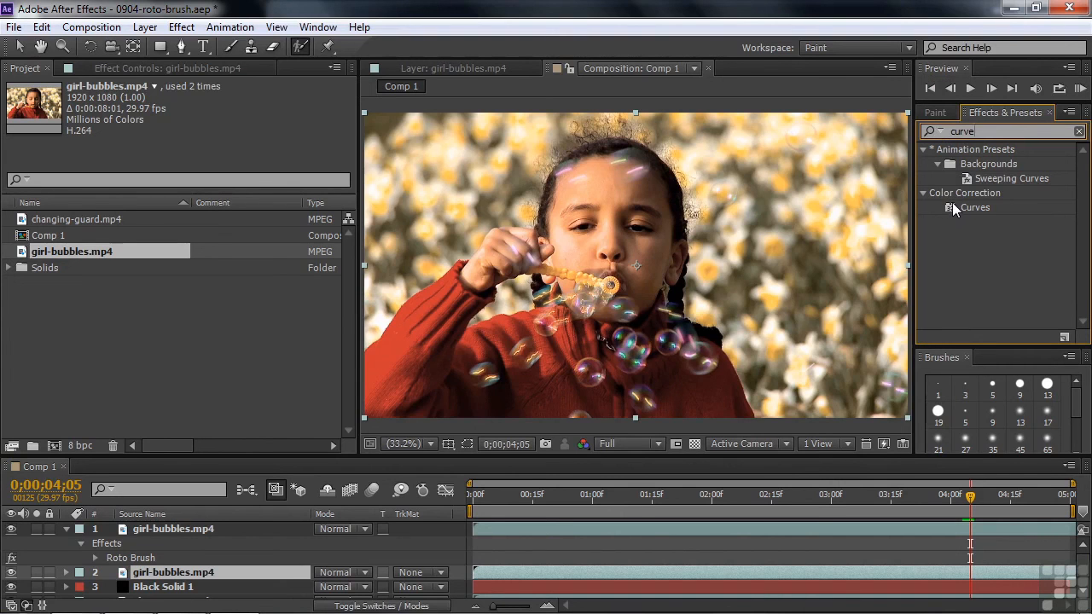
drag(951, 207, 665, 578)
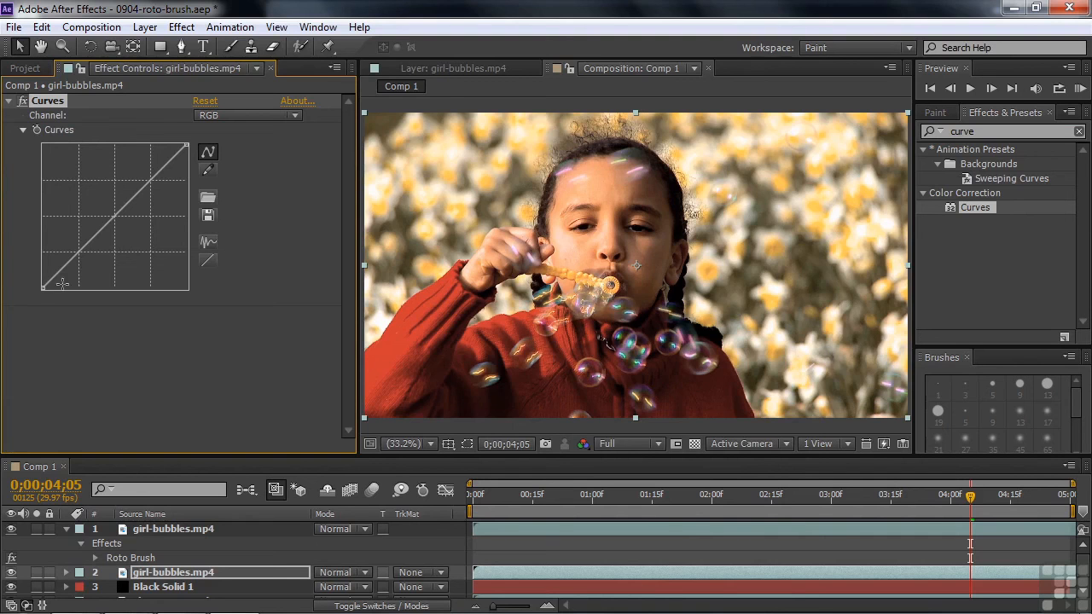
drag(53, 293, 68, 288)
drag(190, 151, 192, 196)
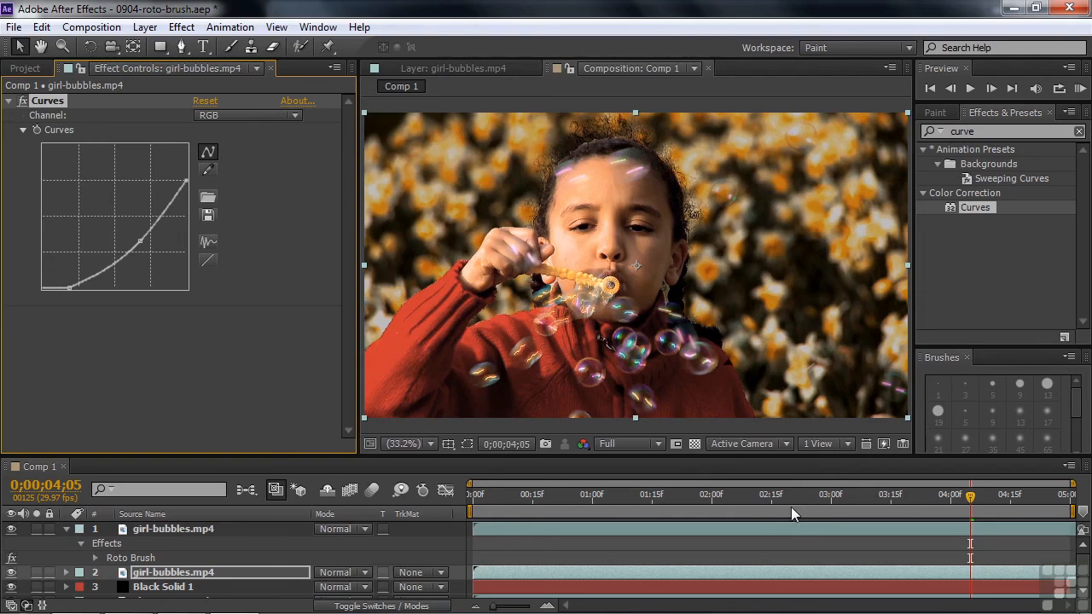
Step: Set the Roto Brush matte of the top girl-bubbles.mp4 layer to Smooth 5.2 and Feather 28.7%
click(167, 529)
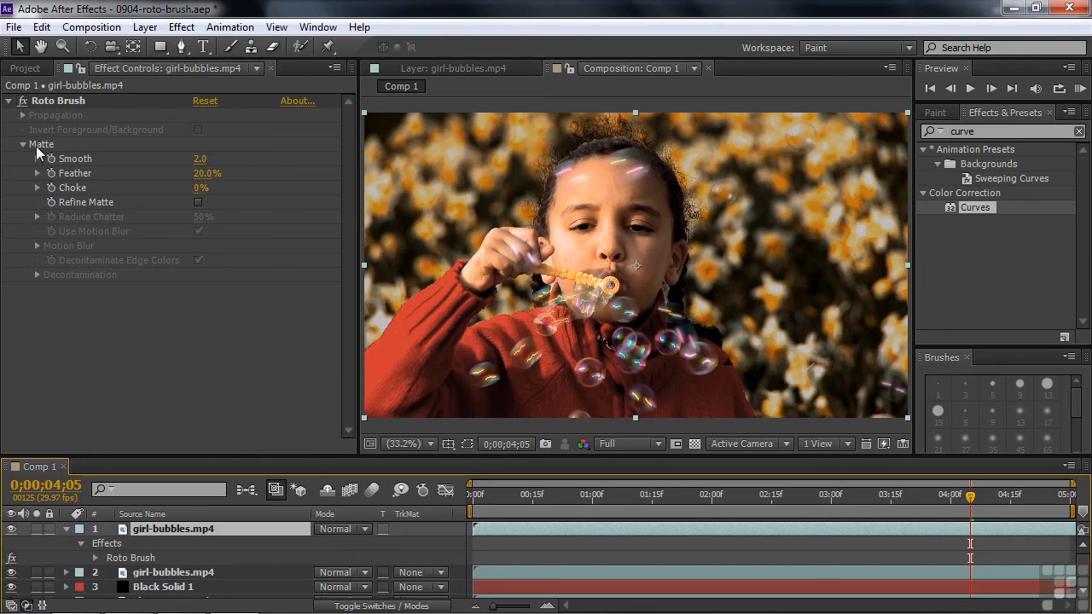
drag(201, 173, 241, 175)
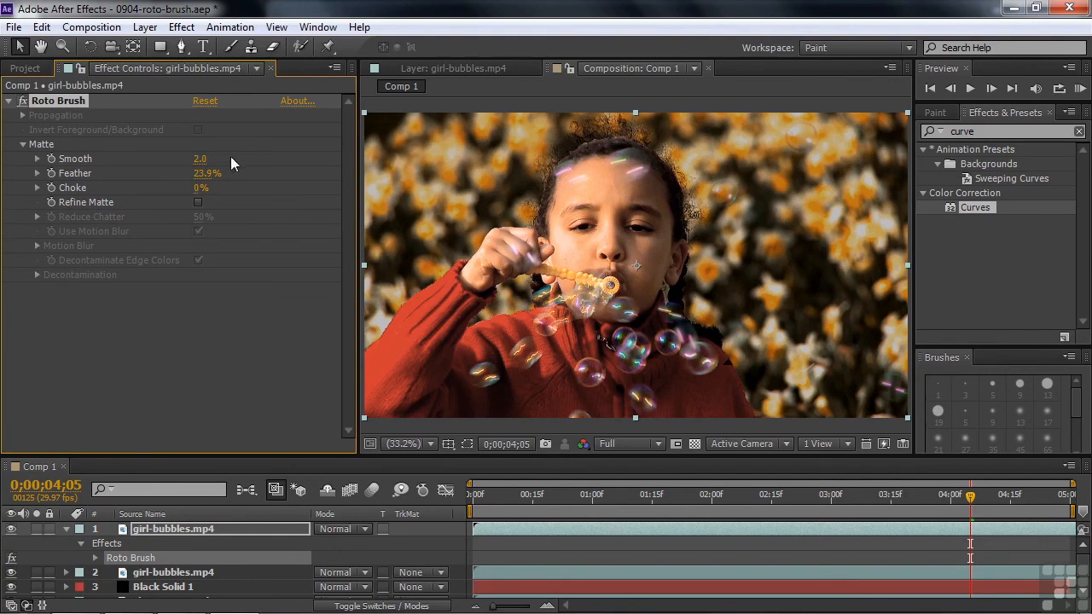
drag(200, 159, 223, 159)
drag(203, 176, 260, 181)
Step: Apply Hue/Saturation to the top girl-bubbles.mp4 layer and set its Master Hue to -11°
click(215, 531)
click(928, 132)
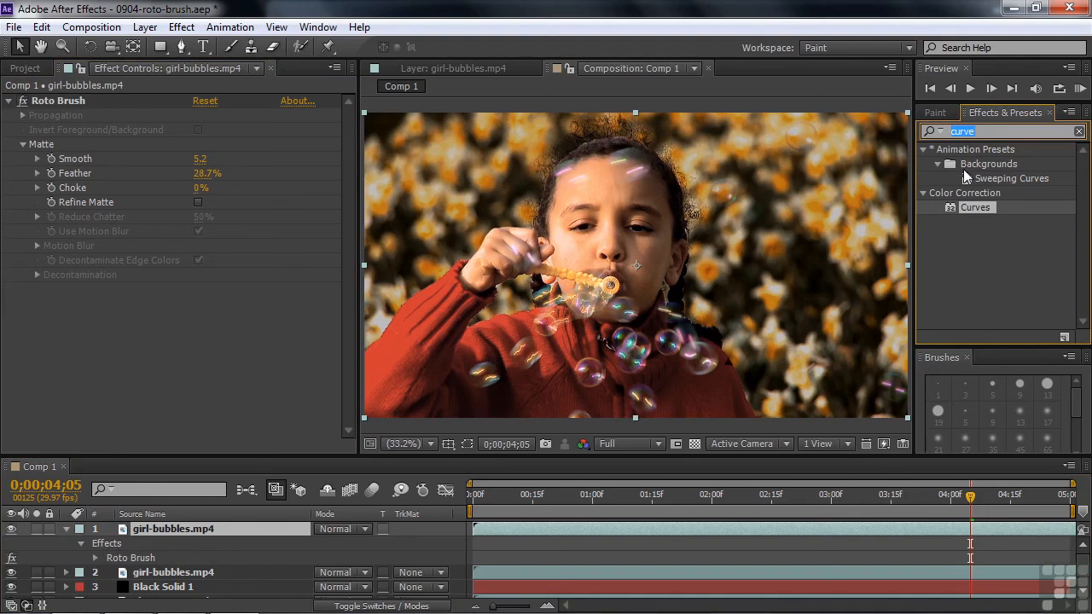
text(hue)
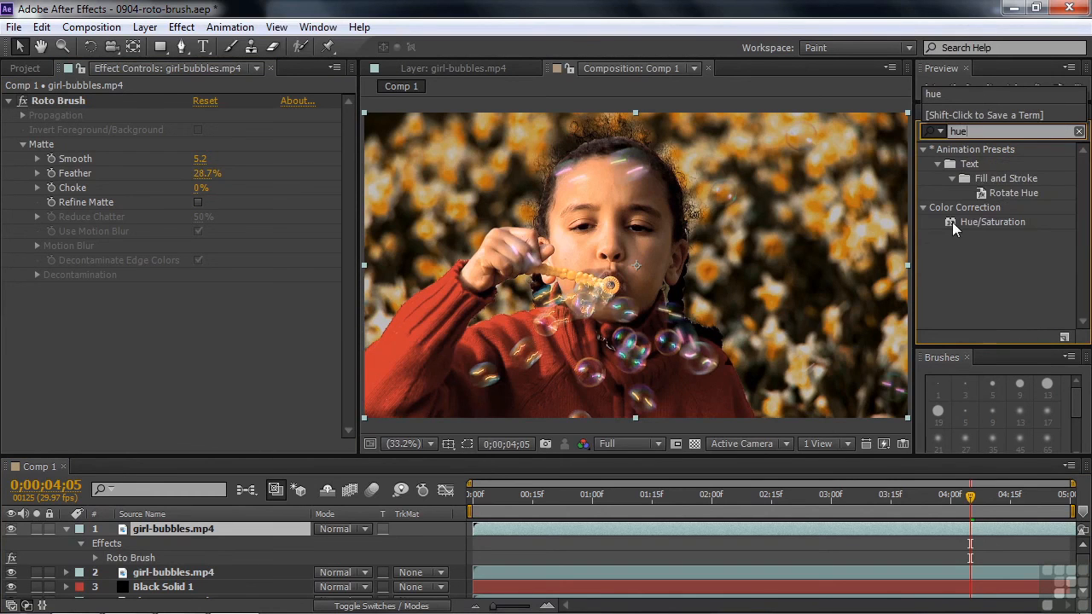
drag(951, 222, 603, 527)
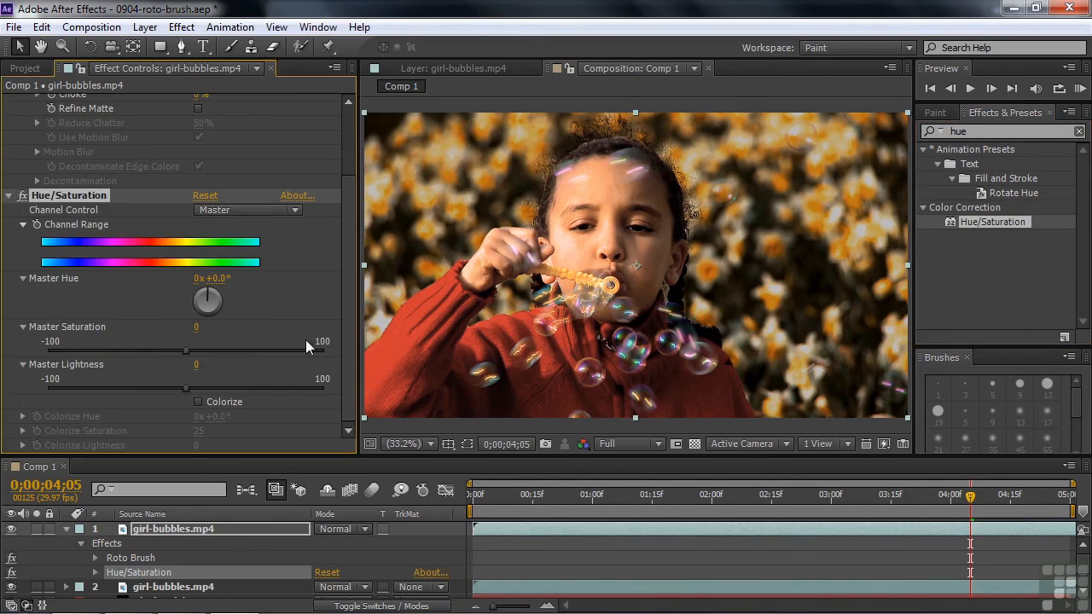
drag(212, 279, 203, 280)
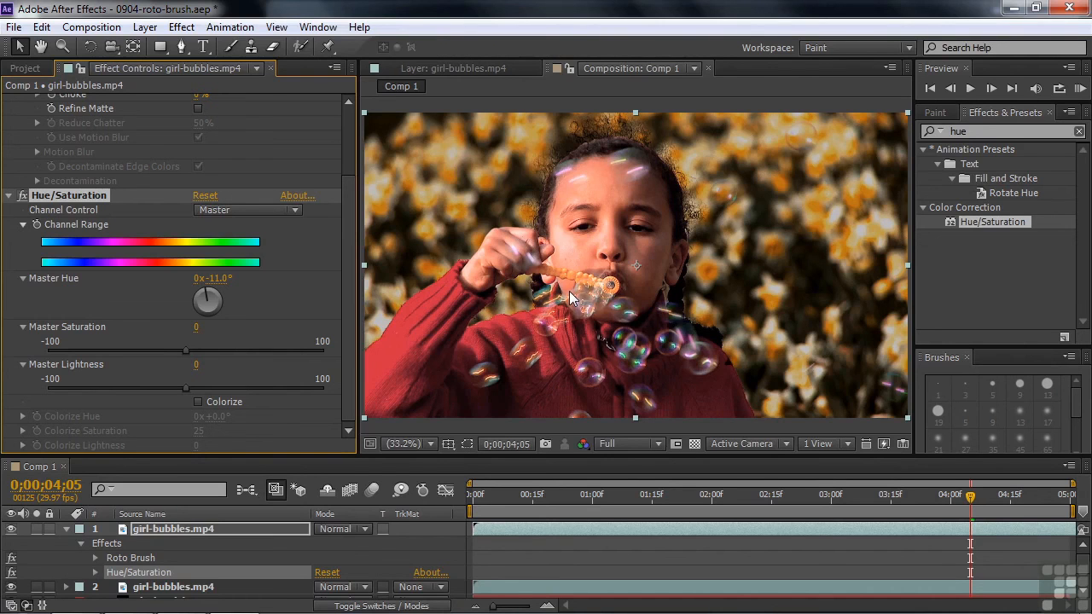
Step: Hide both girl-bubbles.mp4 layers and Black Solid 1, and open changing-guard.mp4 in its own layer view
click(66, 529)
drag(11, 528, 11, 560)
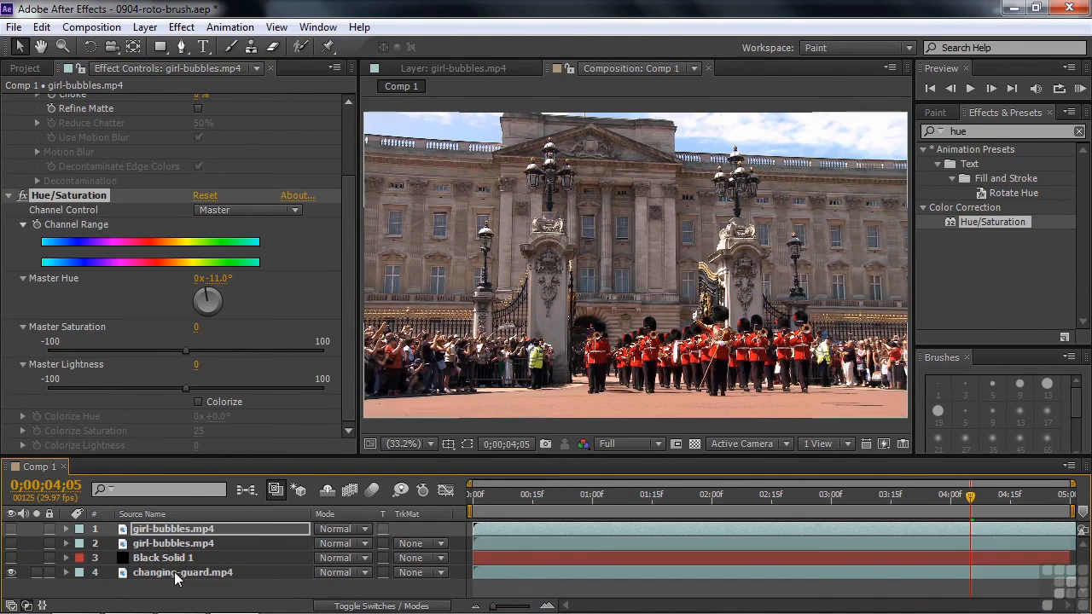
double_click(177, 576)
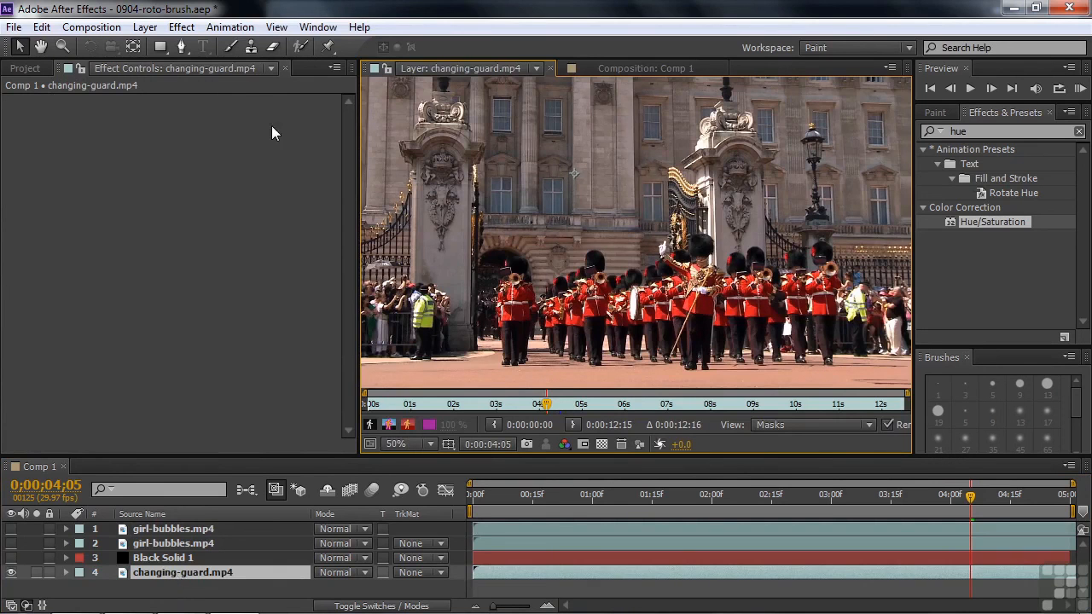
Step: Select the yellow safety vests of the two officers beside the marching band with the Roto Brush at 0;00;04;05
click(300, 48)
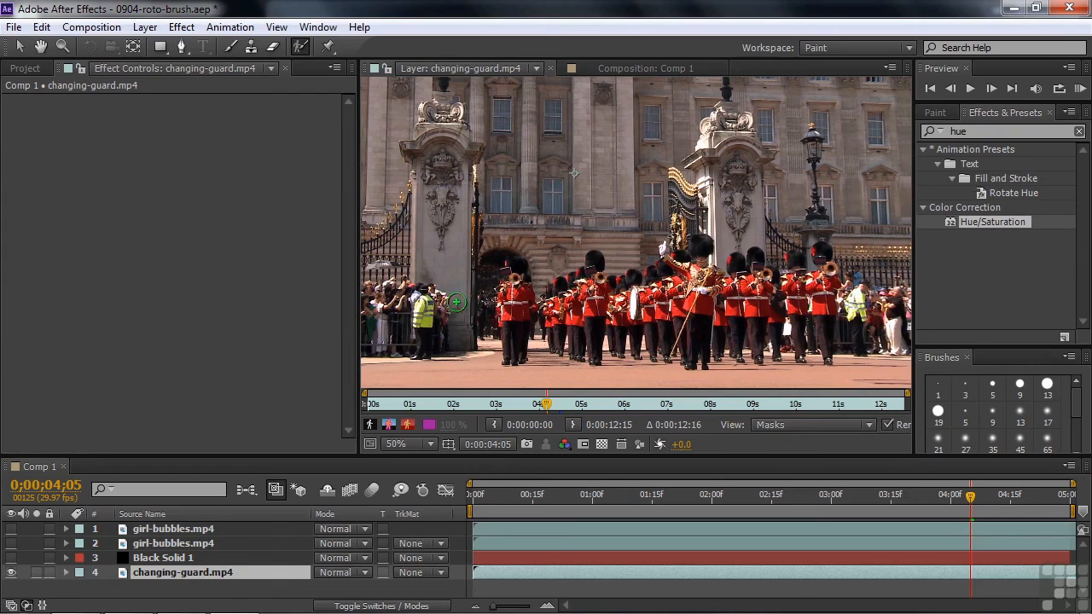
drag(431, 303, 423, 316)
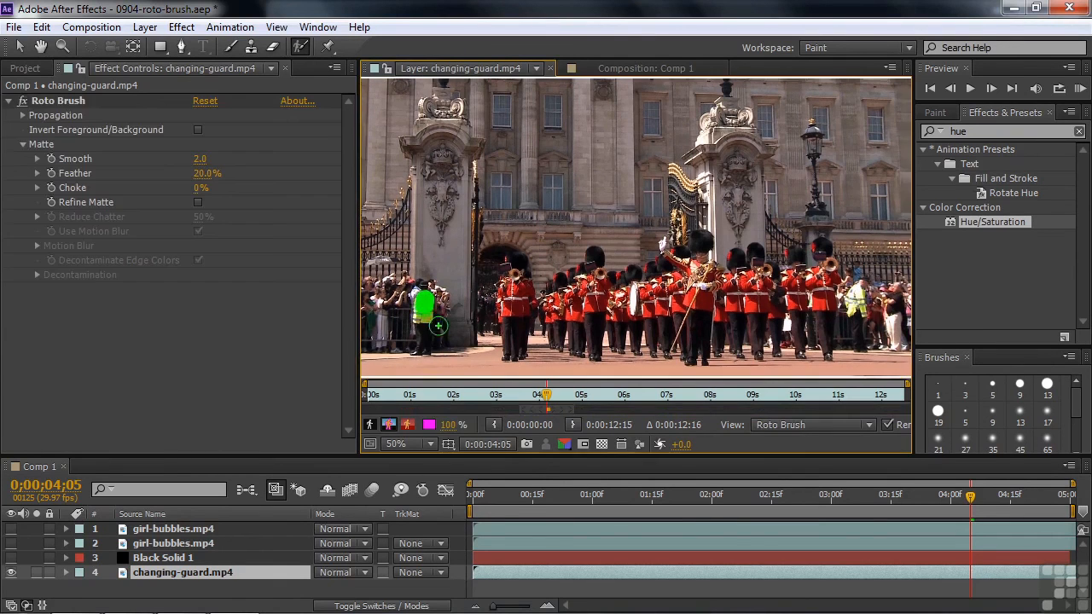
mouse_move(849, 314)
mouse_down()
mouse_move(857, 290)
mouse_move(857, 303)
mouse_up()
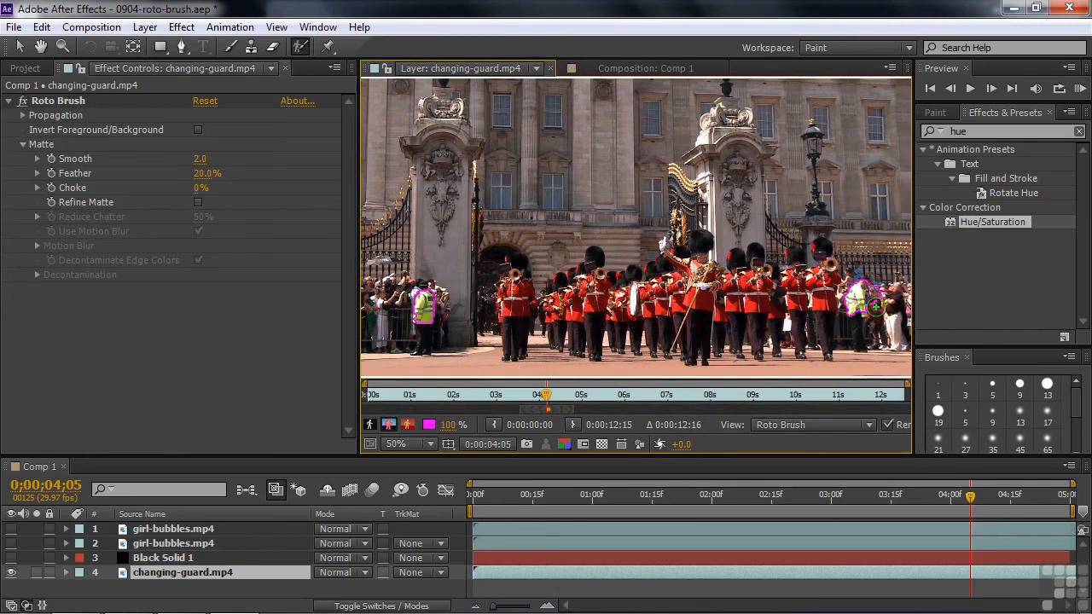